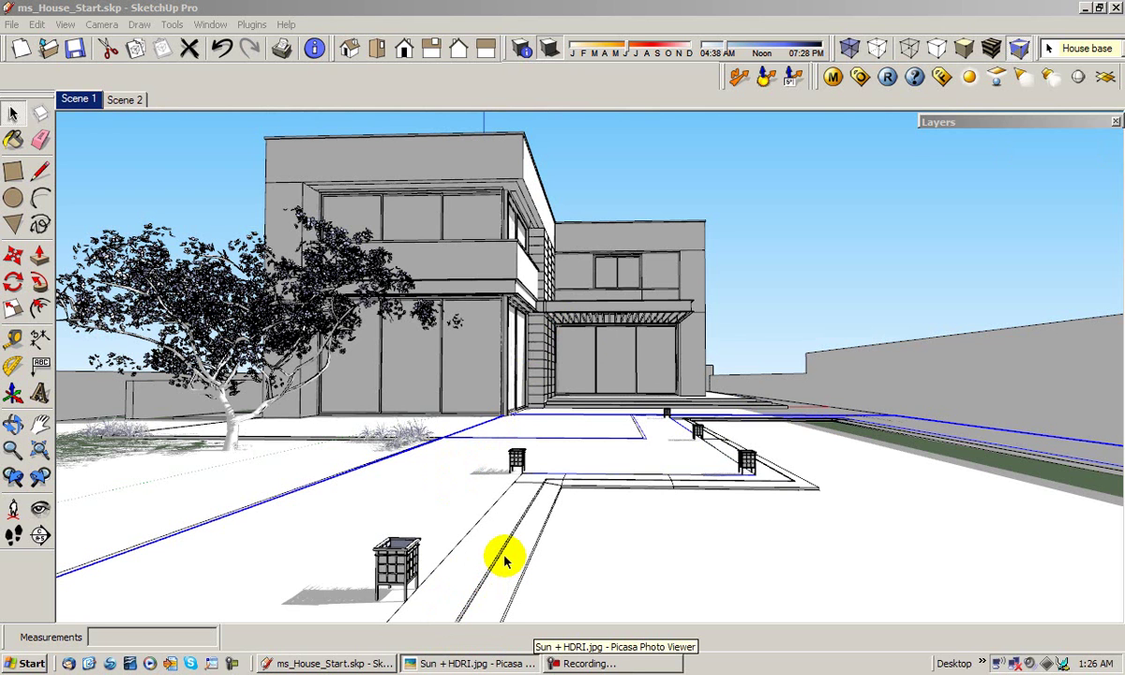
# - Bring up the Windows Start menu over the ms_House_Start.skp house model
pyautogui.press('super')
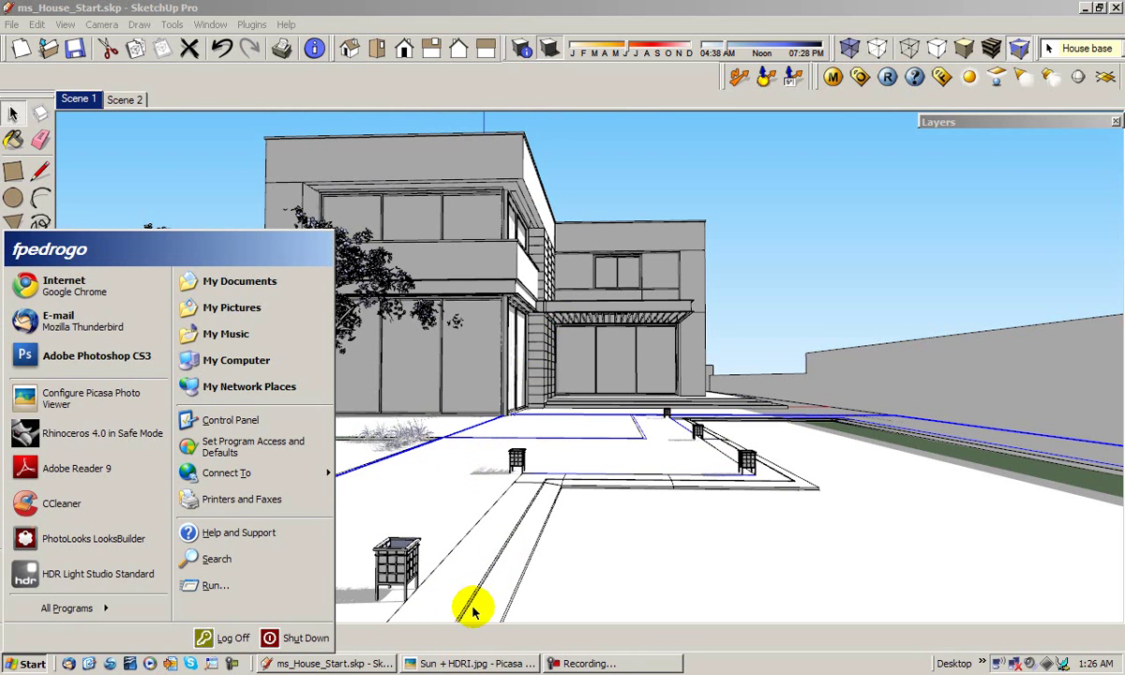
# - View the Sun + HDRI.jpg reference render in Picasa, then close the viewer
pyautogui.click(466, 663)
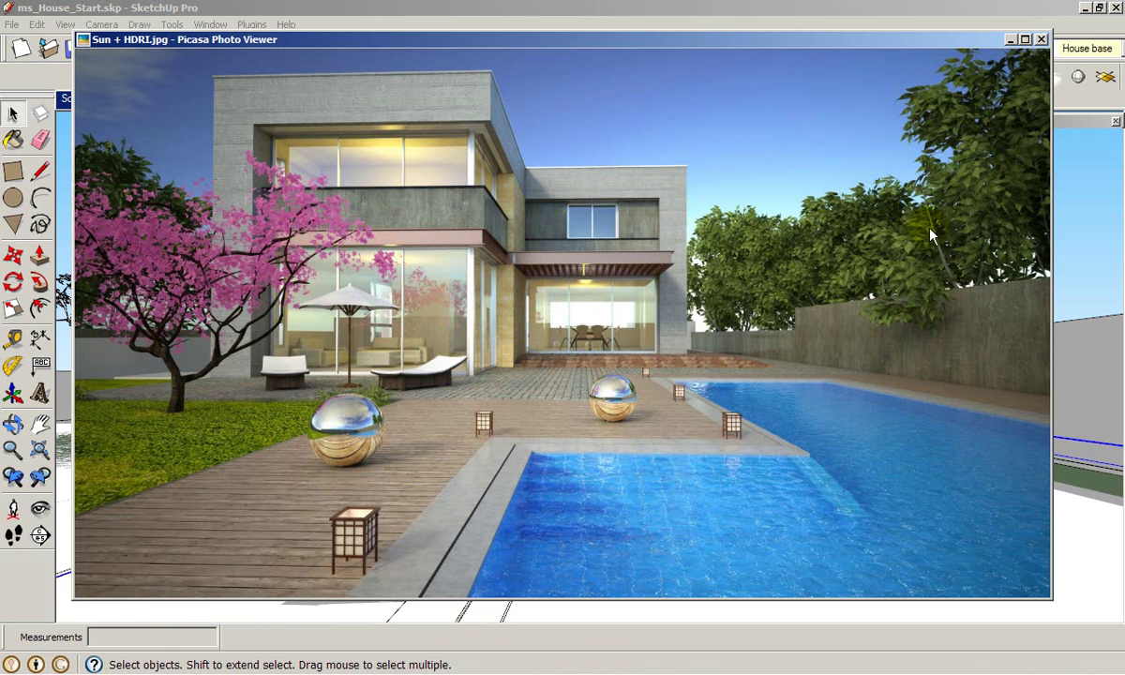
pyautogui.click(1040, 40)
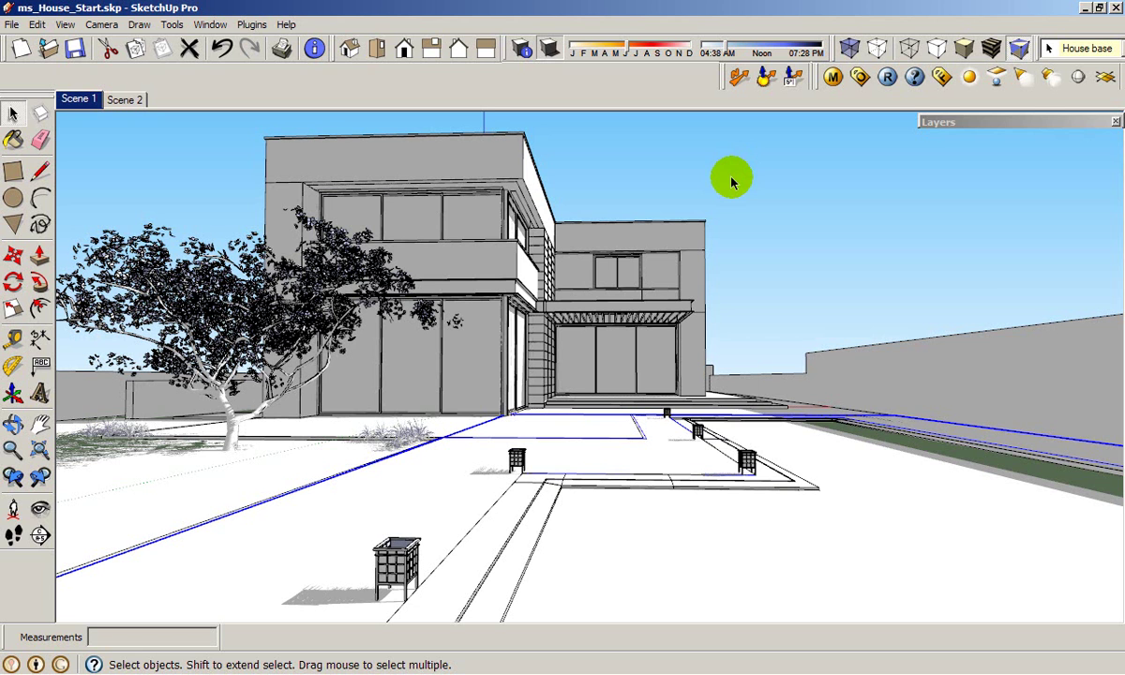
# - Open the V-Ray render options and expand the Image Sampler and Global Switches rollouts
pyautogui.click(860, 77)
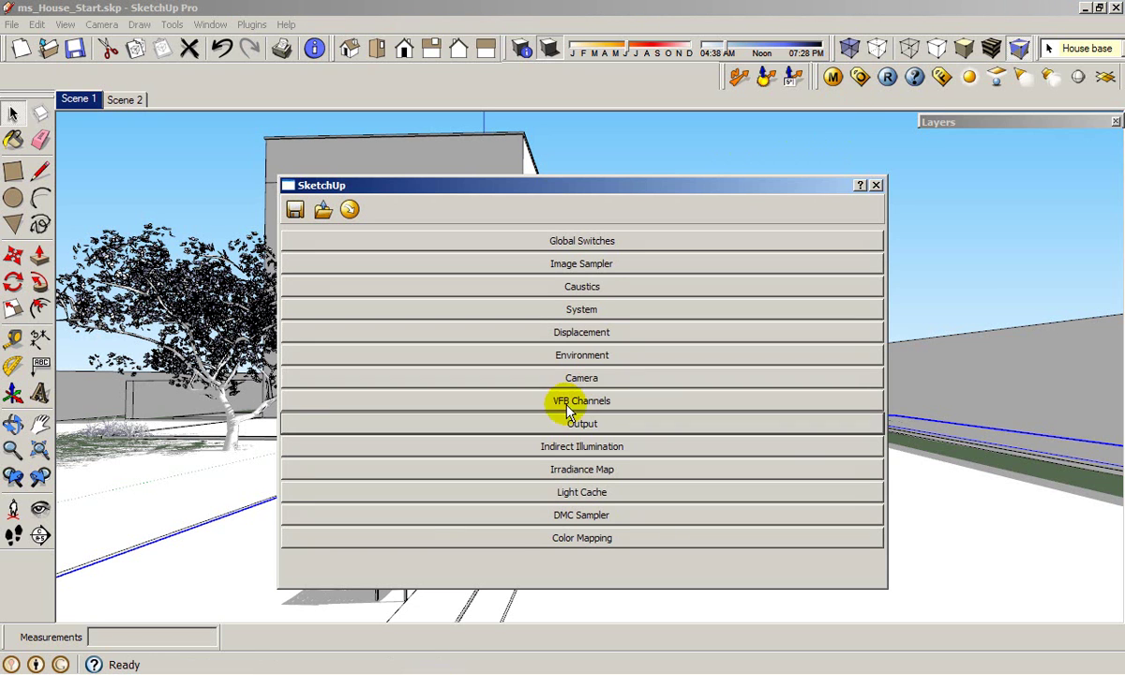
pyautogui.click(588, 263)
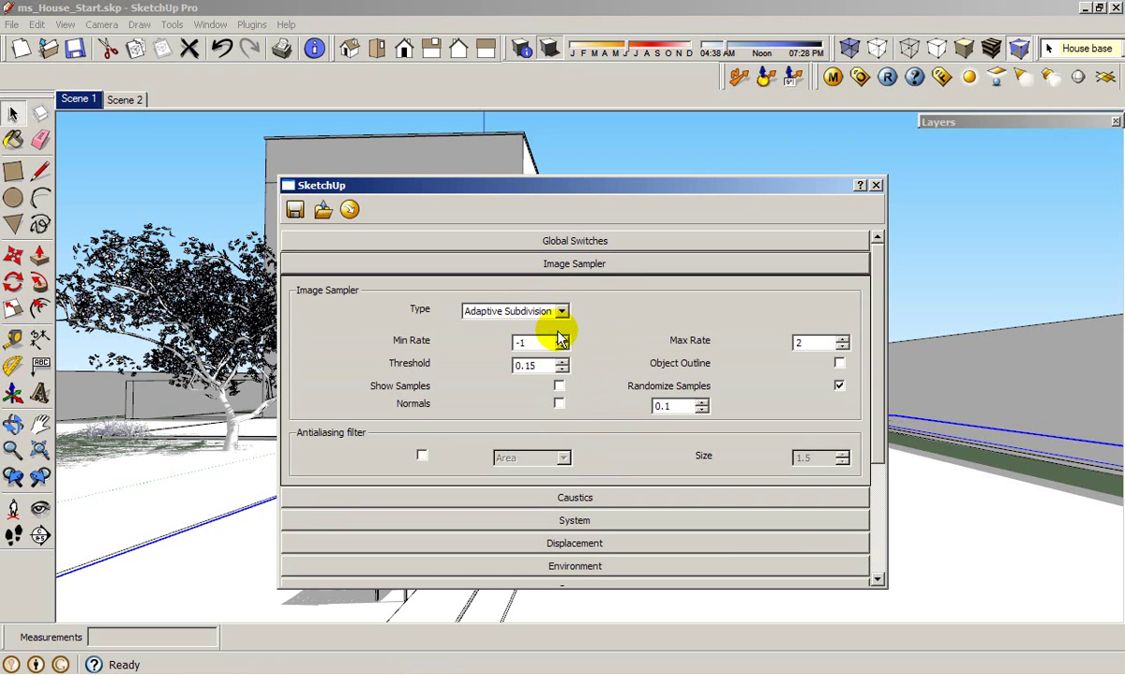
pyautogui.click(542, 240)
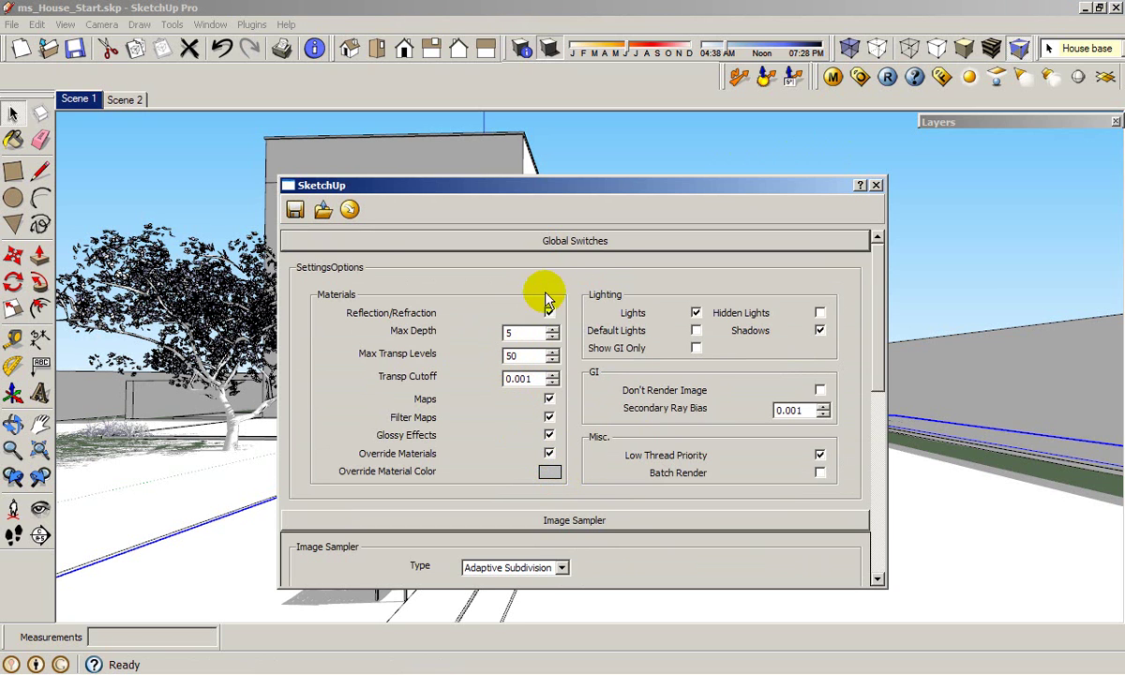
pyautogui.click(548, 240)
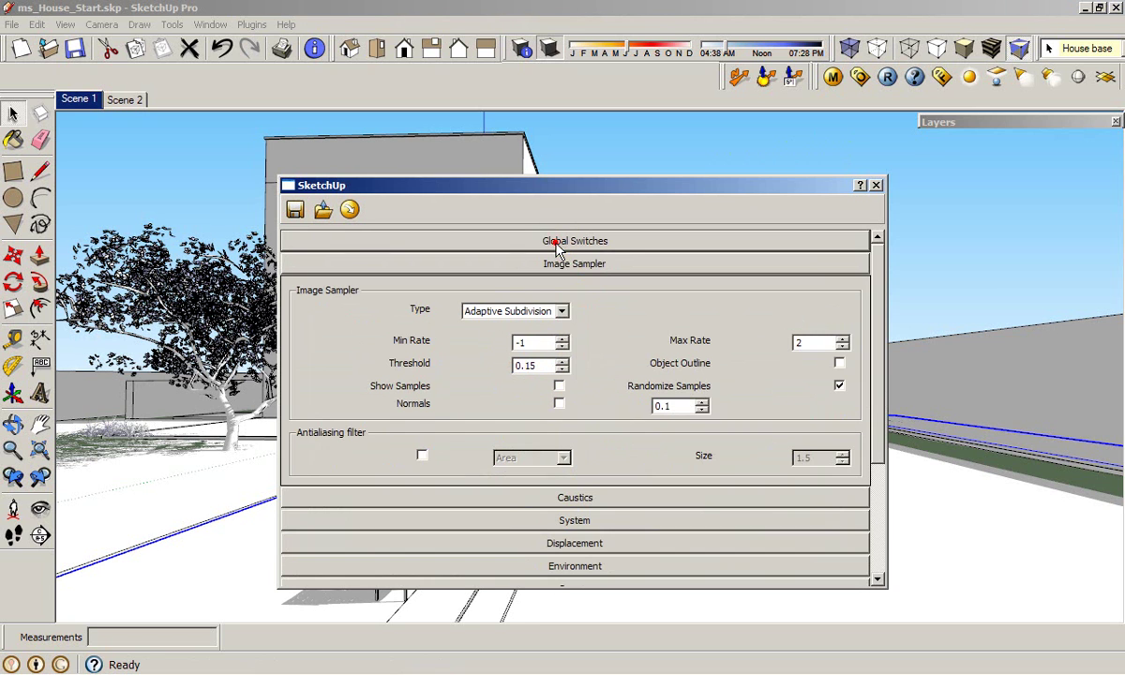
# - Keep Adaptive Subdivision as the image sampler type, then collapse Image Sampler
pyautogui.click(561, 311)
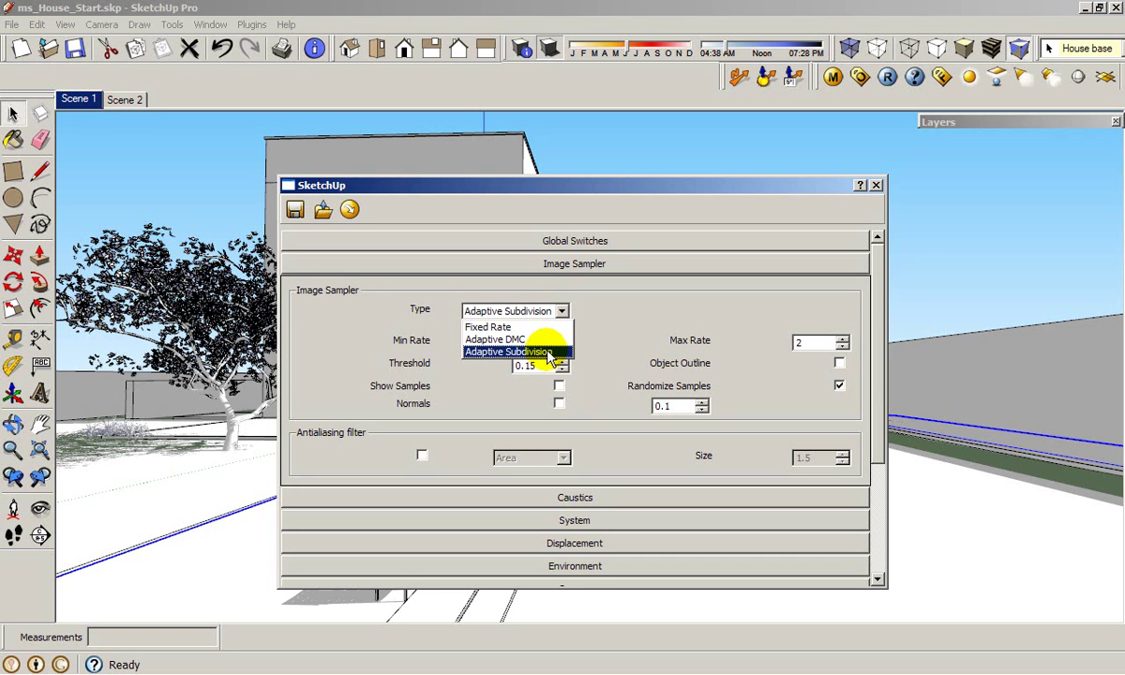
pyautogui.click(551, 352)
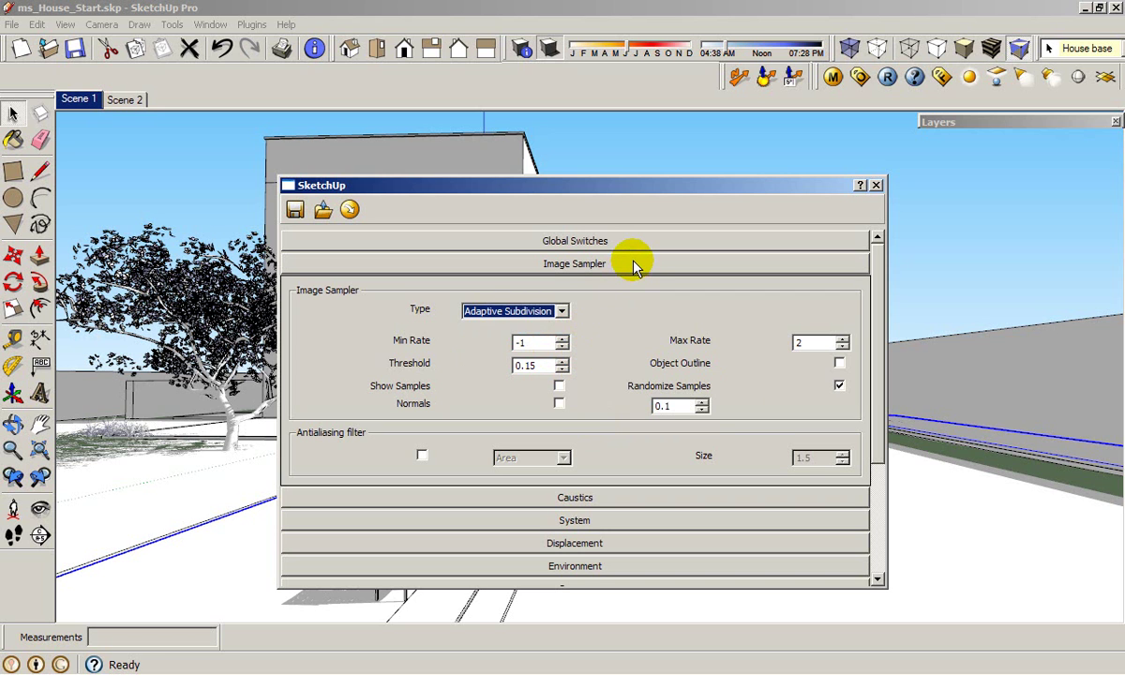
pyautogui.click(562, 311)
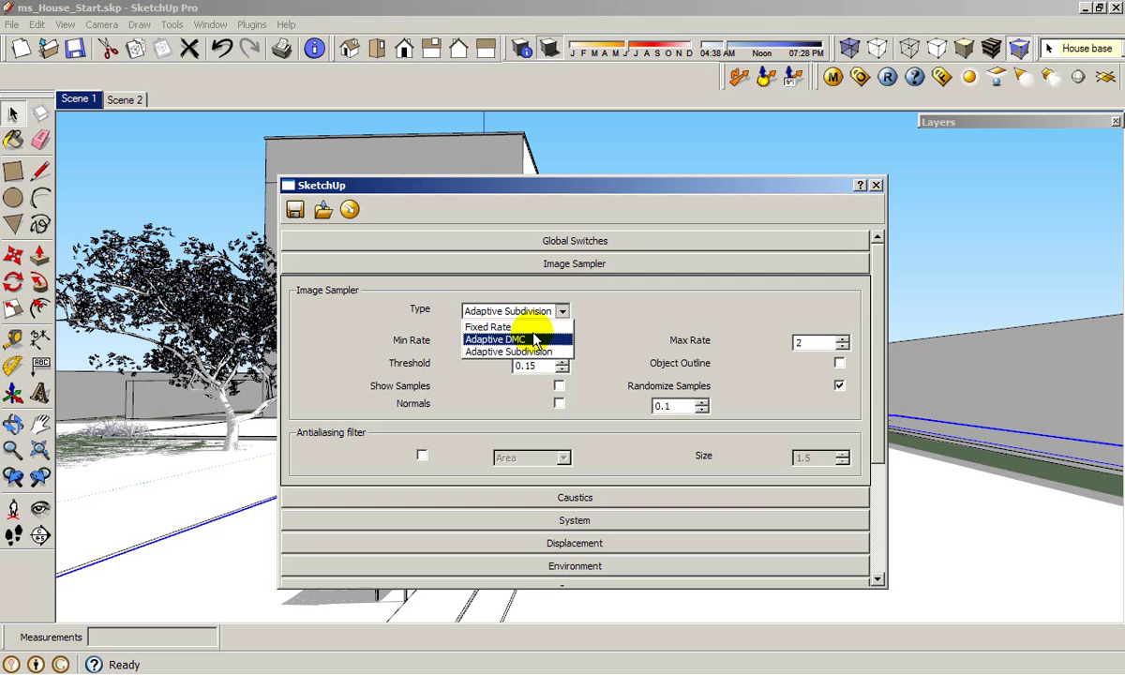
pyautogui.click(618, 329)
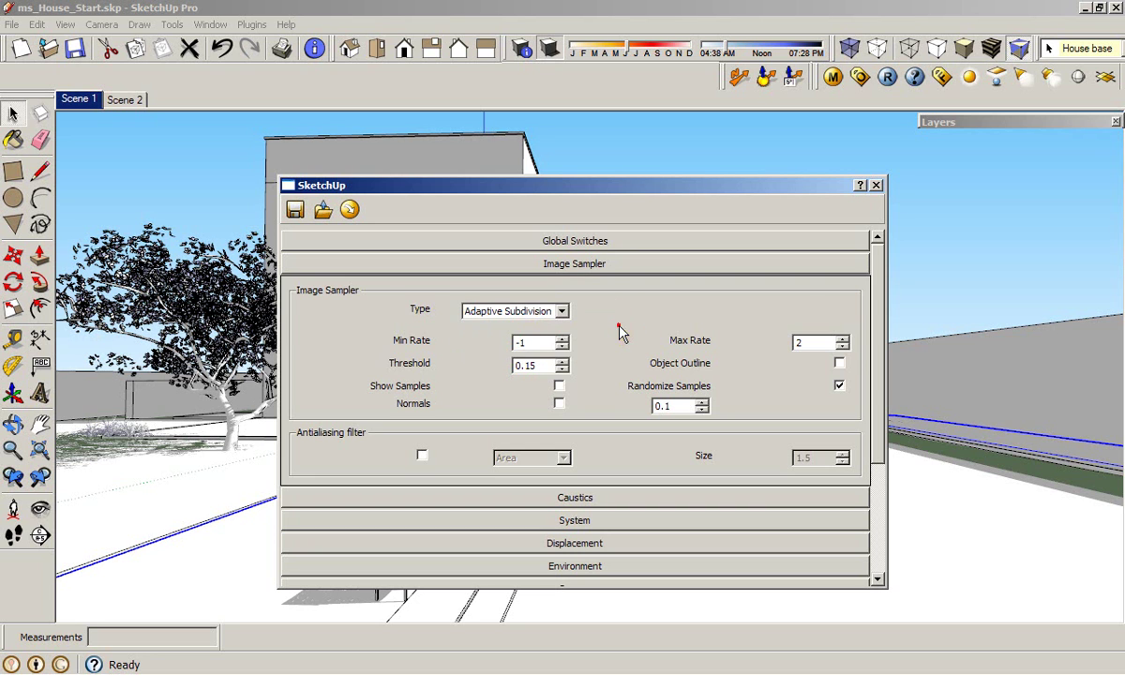
pyautogui.click(609, 268)
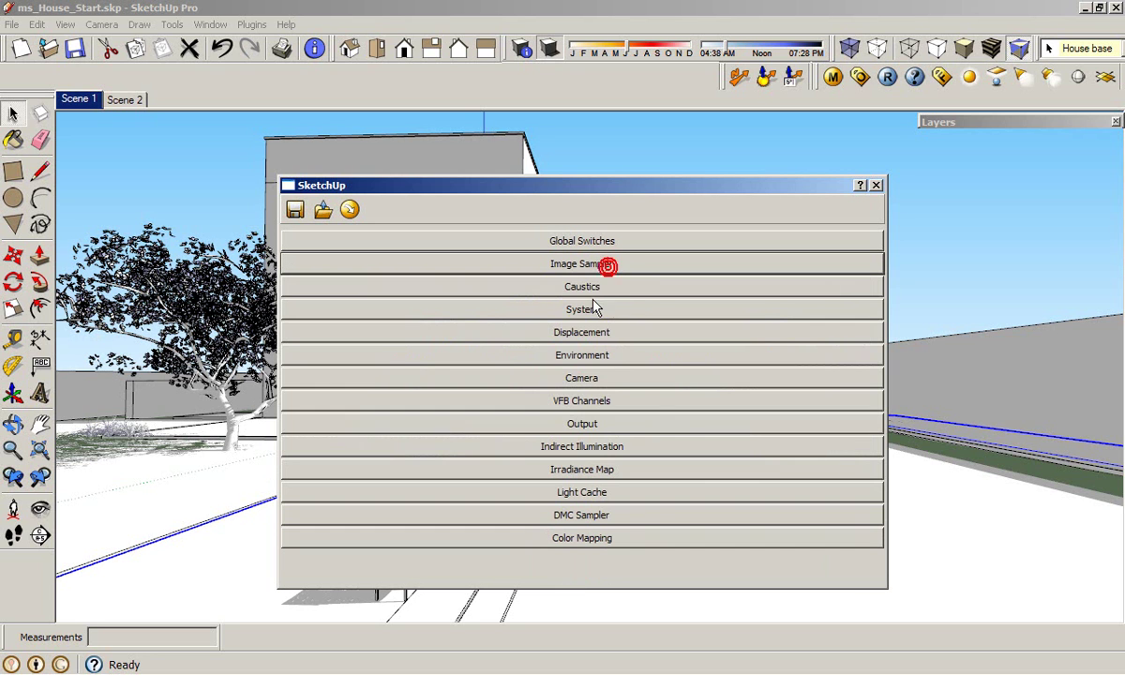
# - Assign a TexBitmap texture to the Environment GI colour slot
pyautogui.click(608, 358)
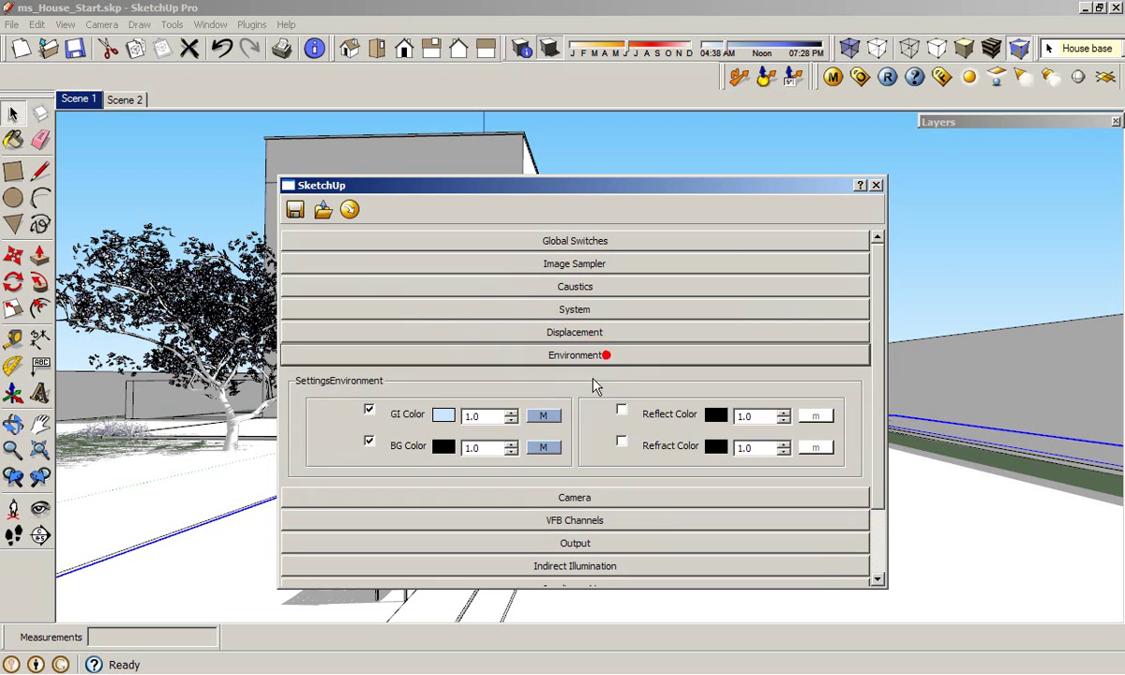
pyautogui.click(551, 413)
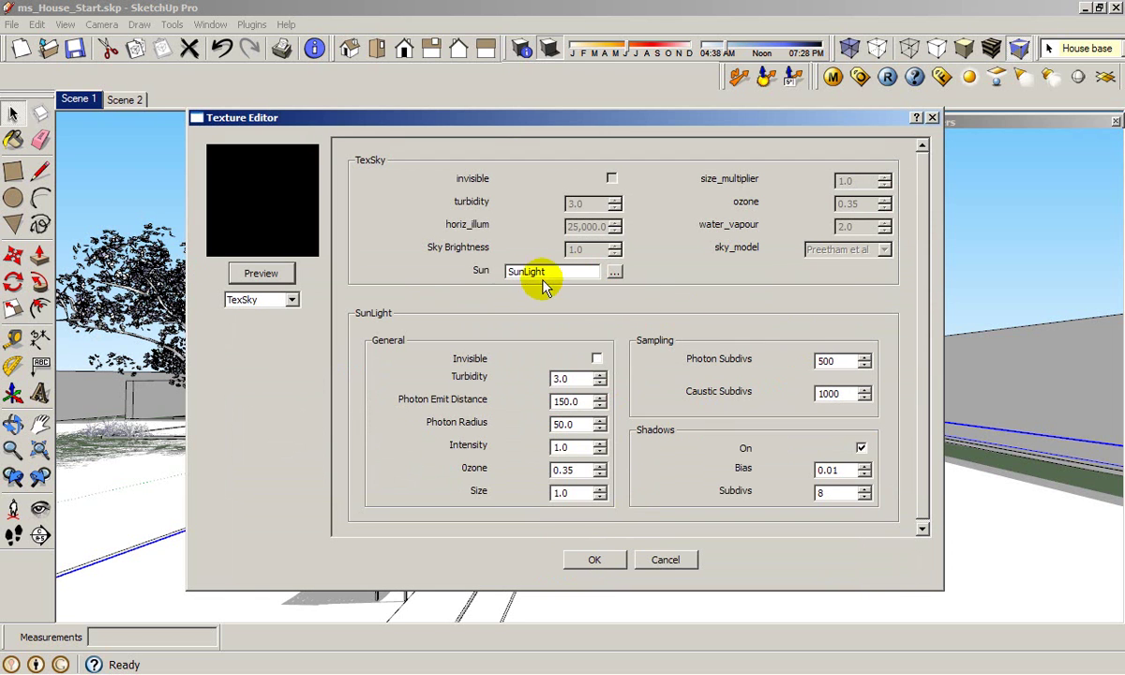
pyautogui.click(262, 302)
pyautogui.click(301, 366)
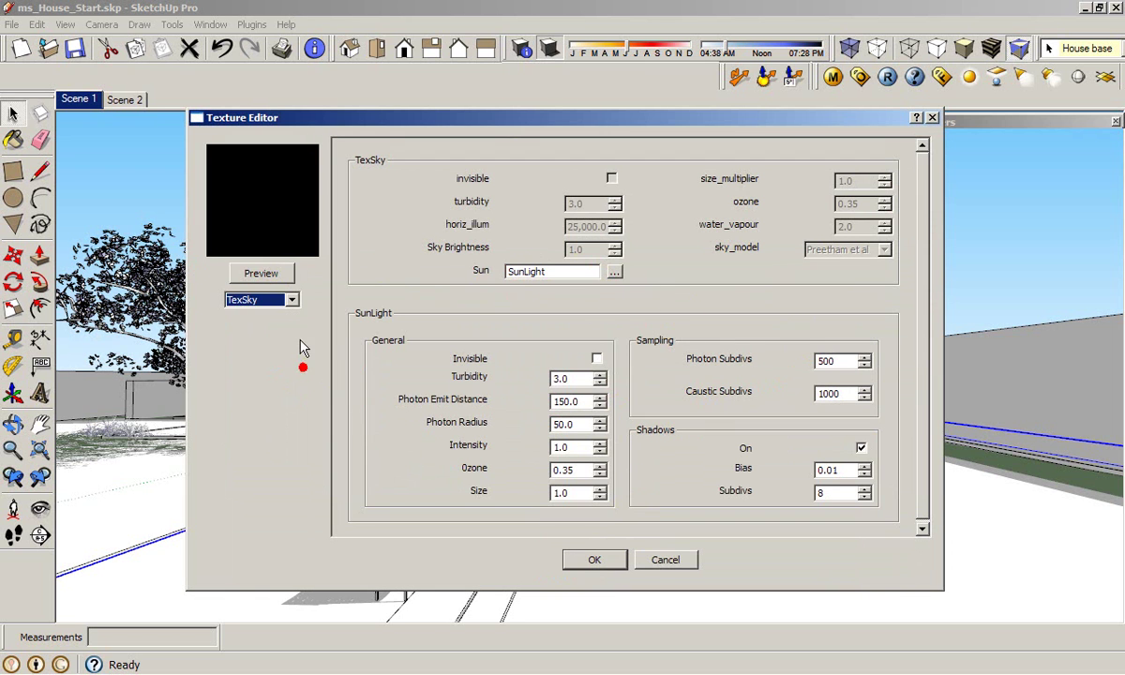
pyautogui.click(267, 298)
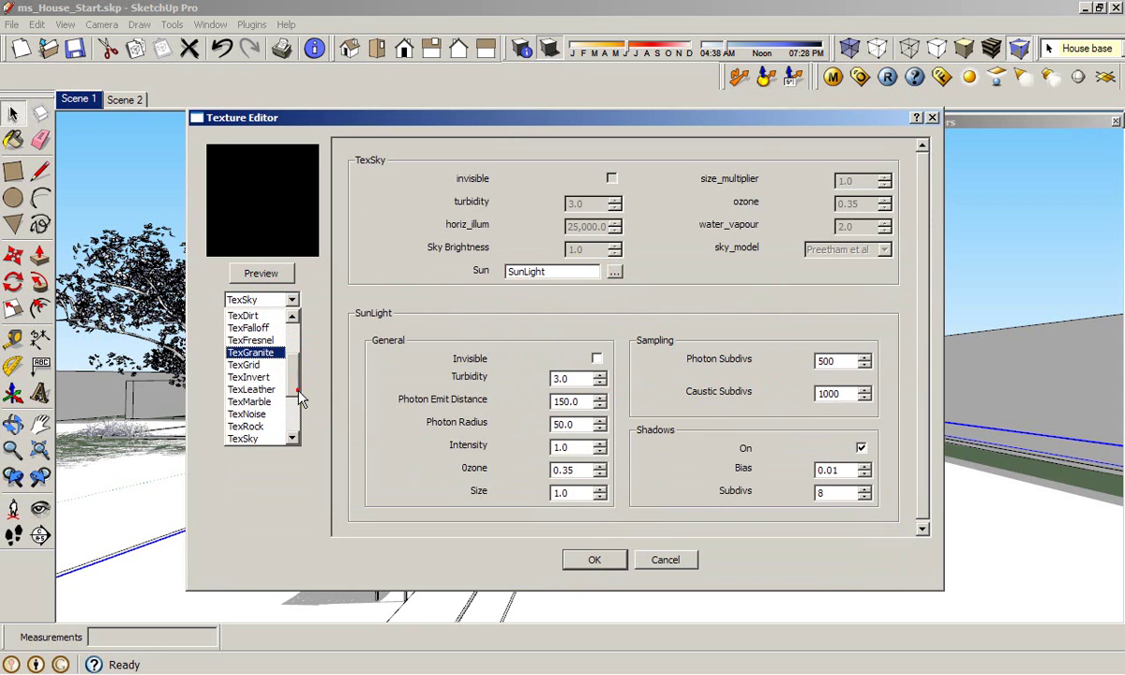
pyautogui.scroll(3, 296, 389)
pyautogui.click(253, 340)
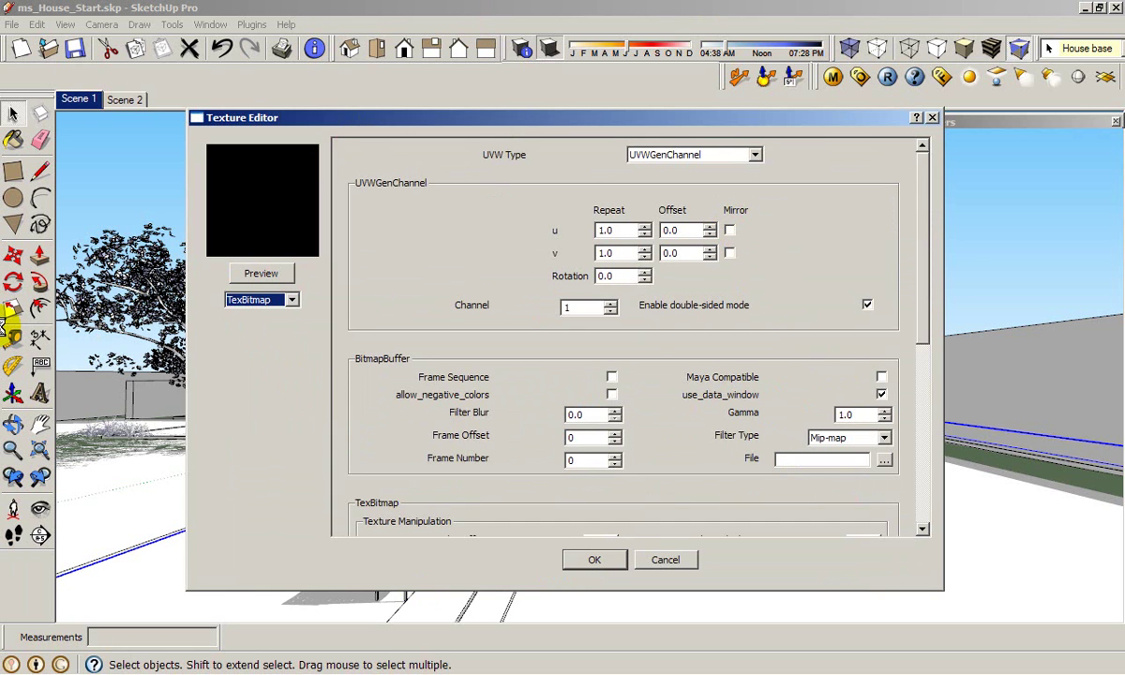
# - Give the bitmap UVWGenEnvironment mapping and load sky0042_Blury.hdr as its image
pyautogui.click(753, 155)
pyautogui.click(665, 182)
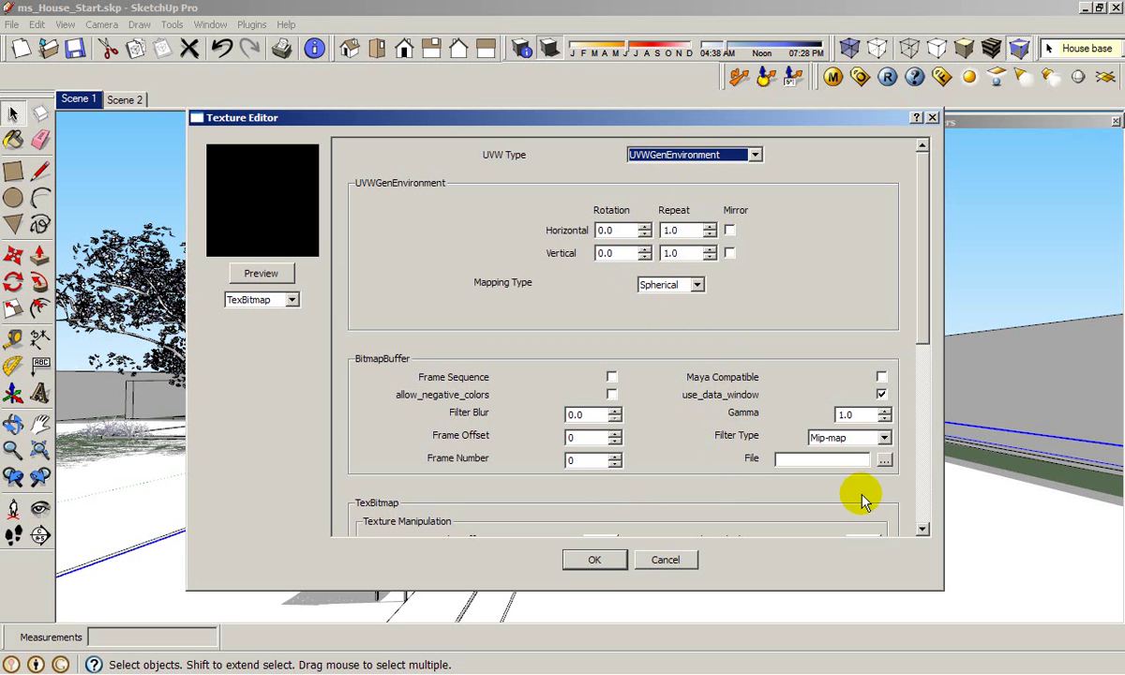
pyautogui.click(882, 459)
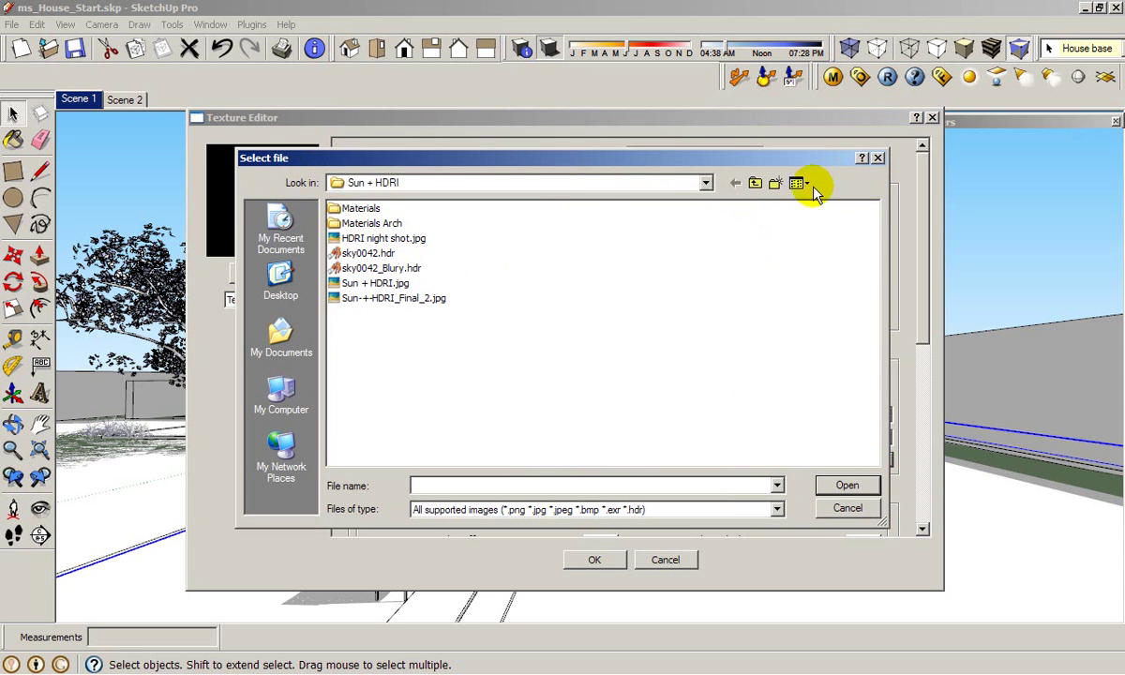
pyautogui.click(802, 183)
pyautogui.click(818, 201)
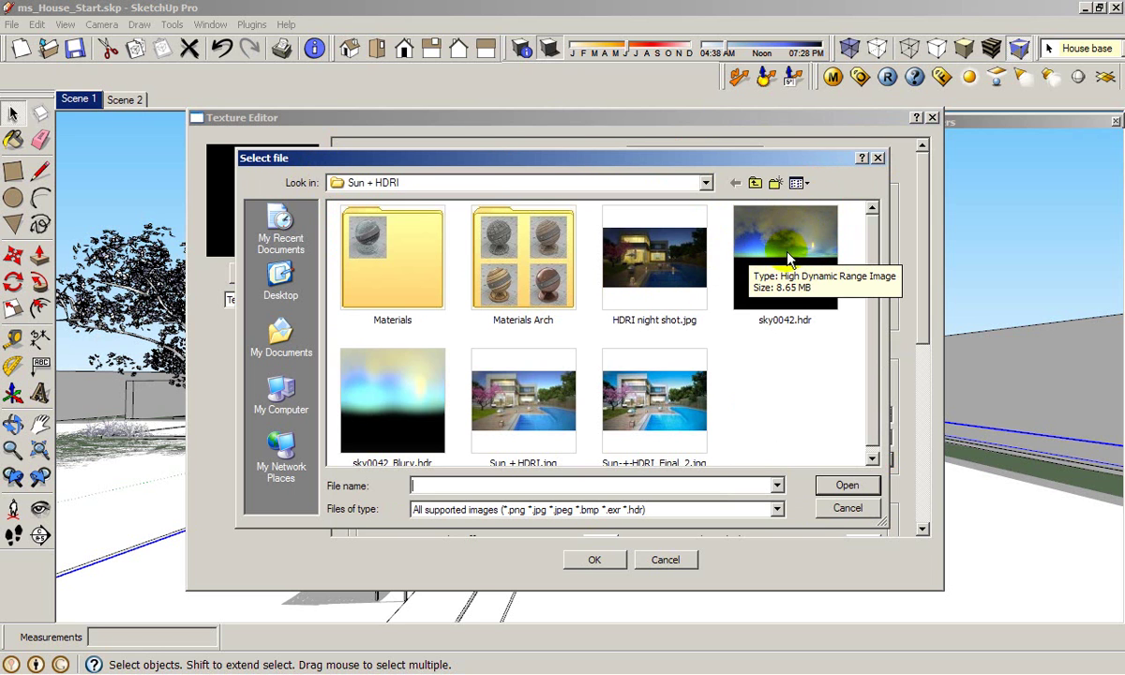
pyautogui.click(378, 382)
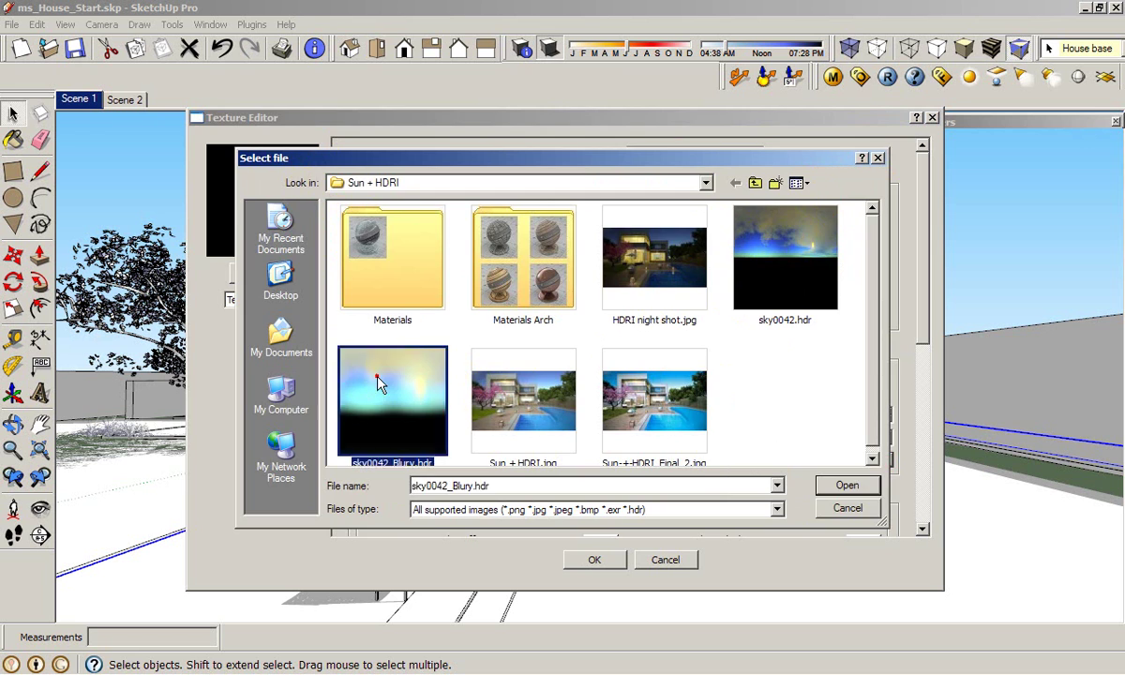
pyautogui.doubleClick(378, 383)
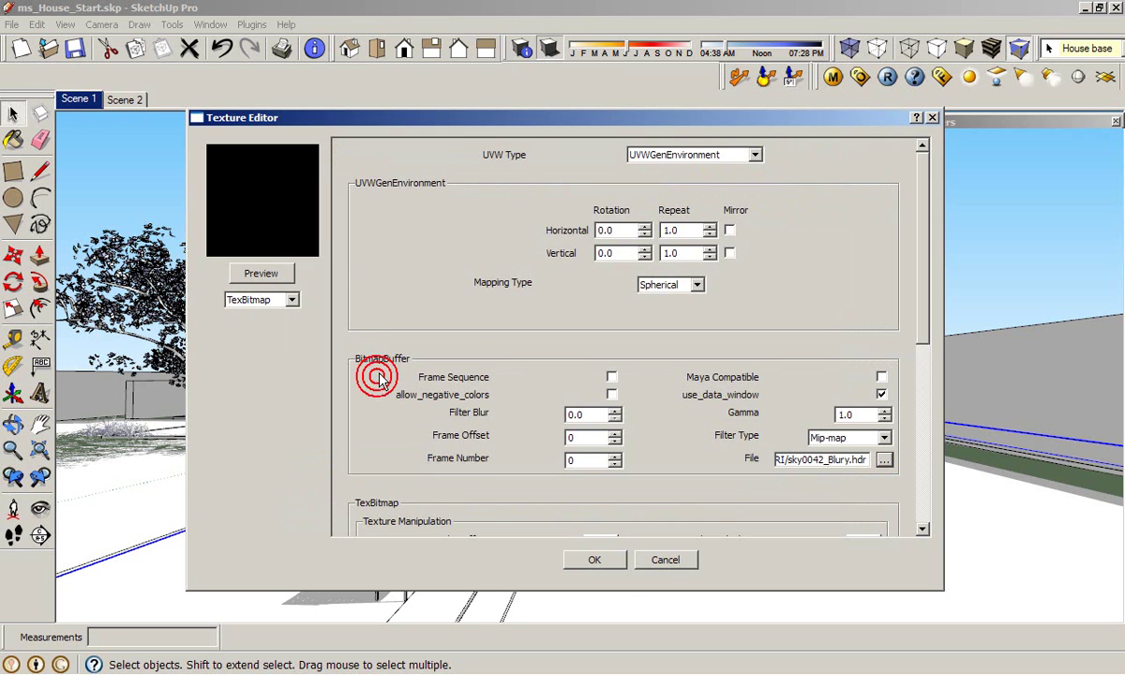
# - Confirm the GI texture and make the background colour map a TexBitmap
pyautogui.click(598, 561)
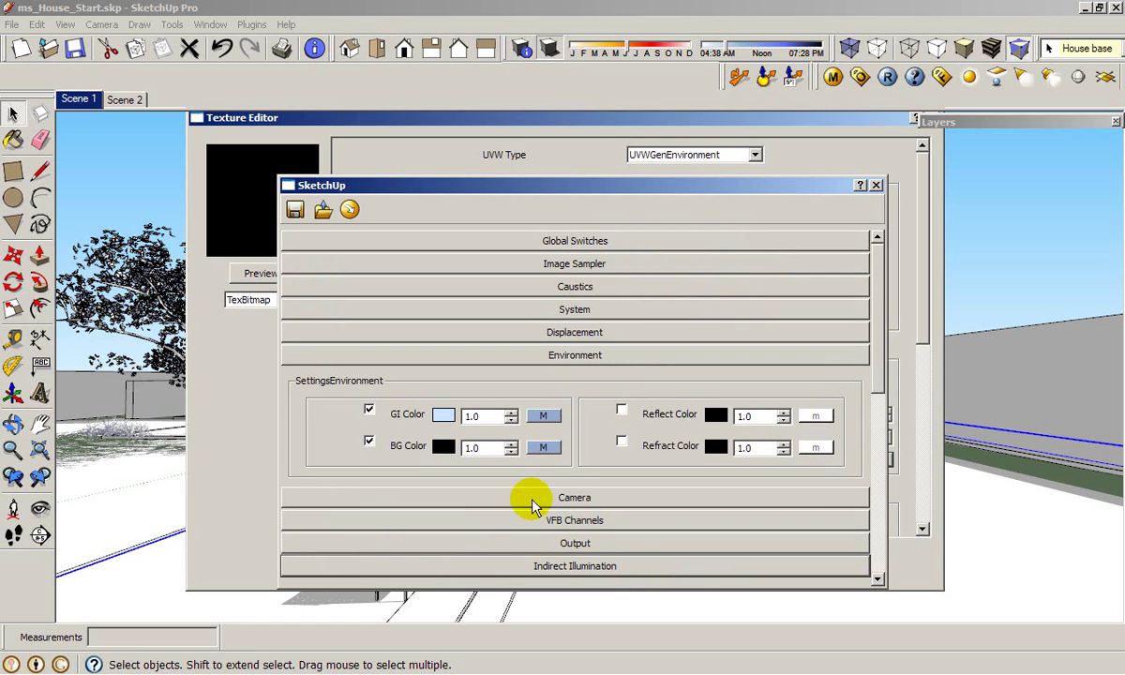
pyautogui.click(551, 447)
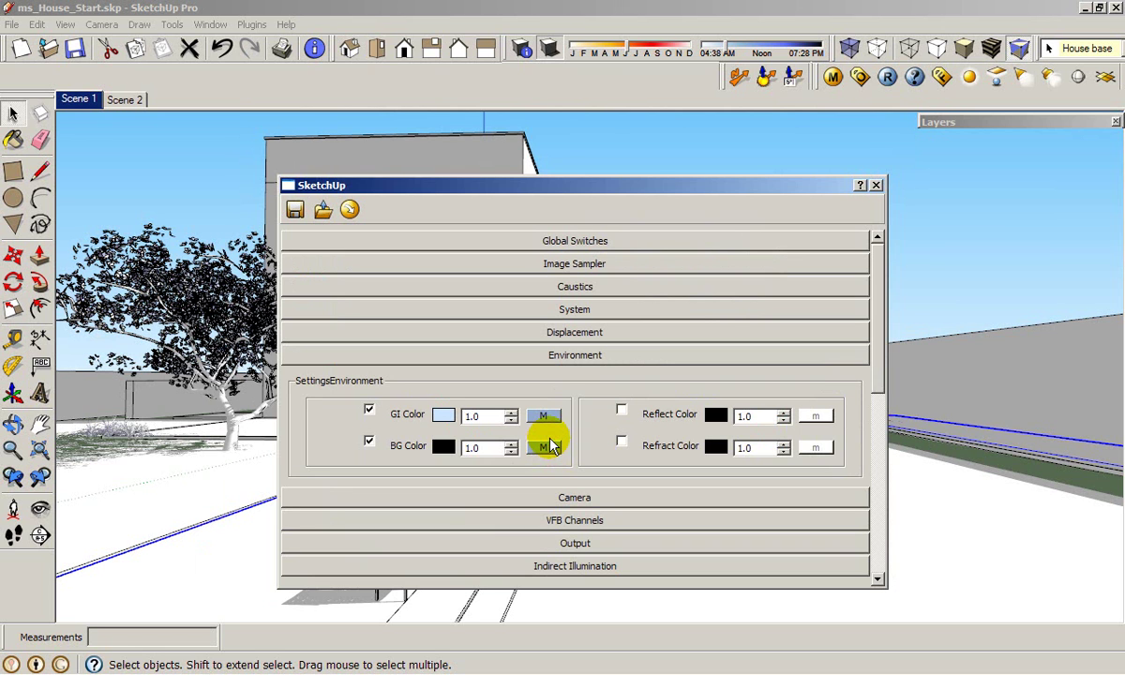
pyautogui.click(548, 447)
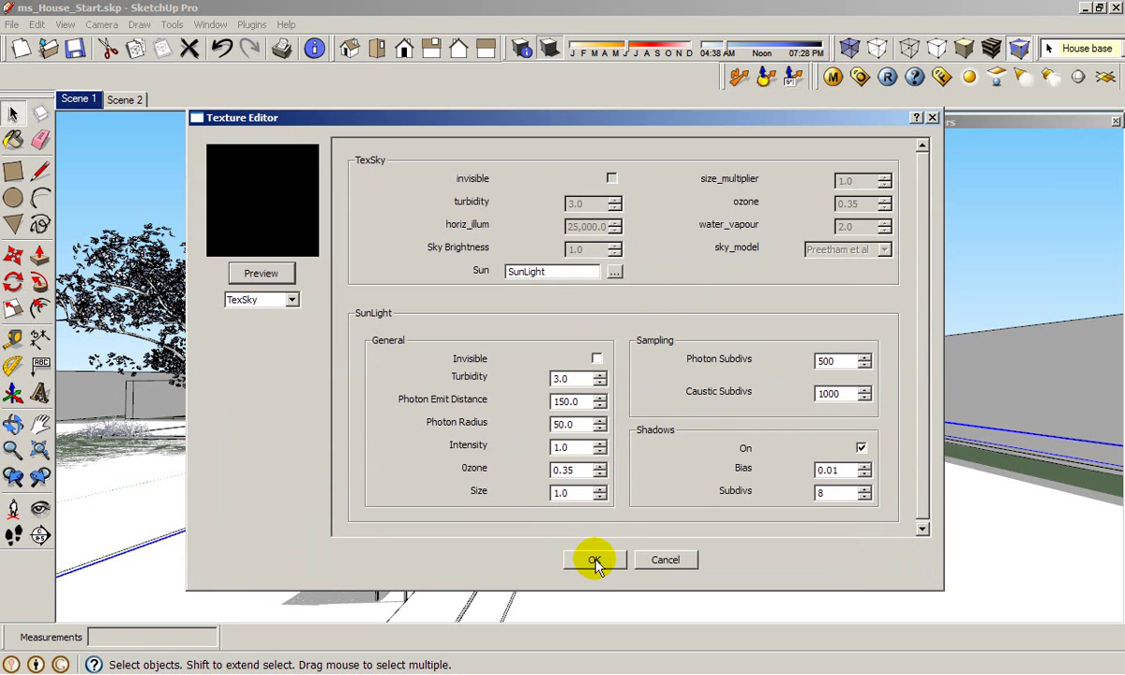
pyautogui.click(286, 300)
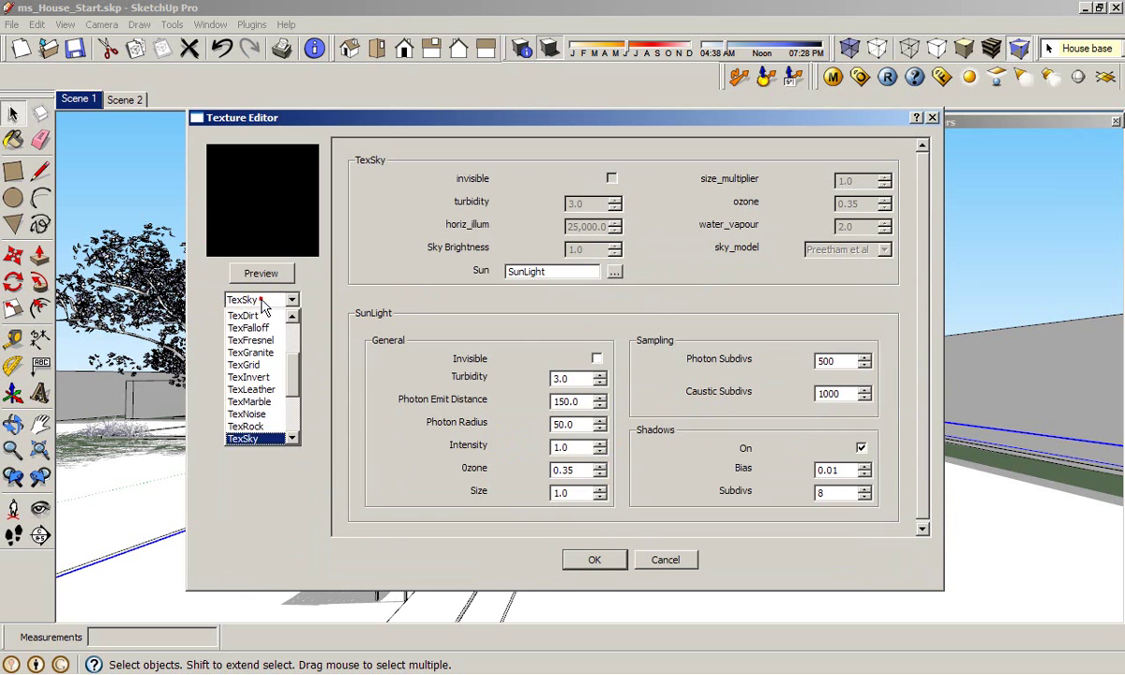
pyautogui.scroll(3, 299, 361)
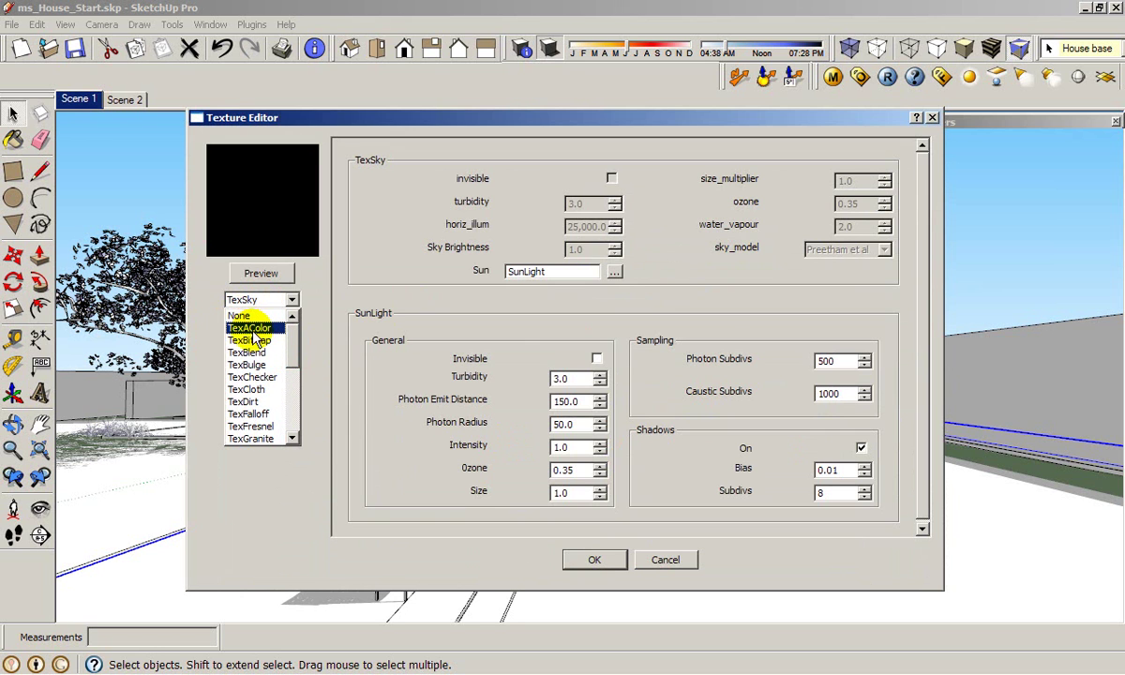
pyautogui.click(254, 340)
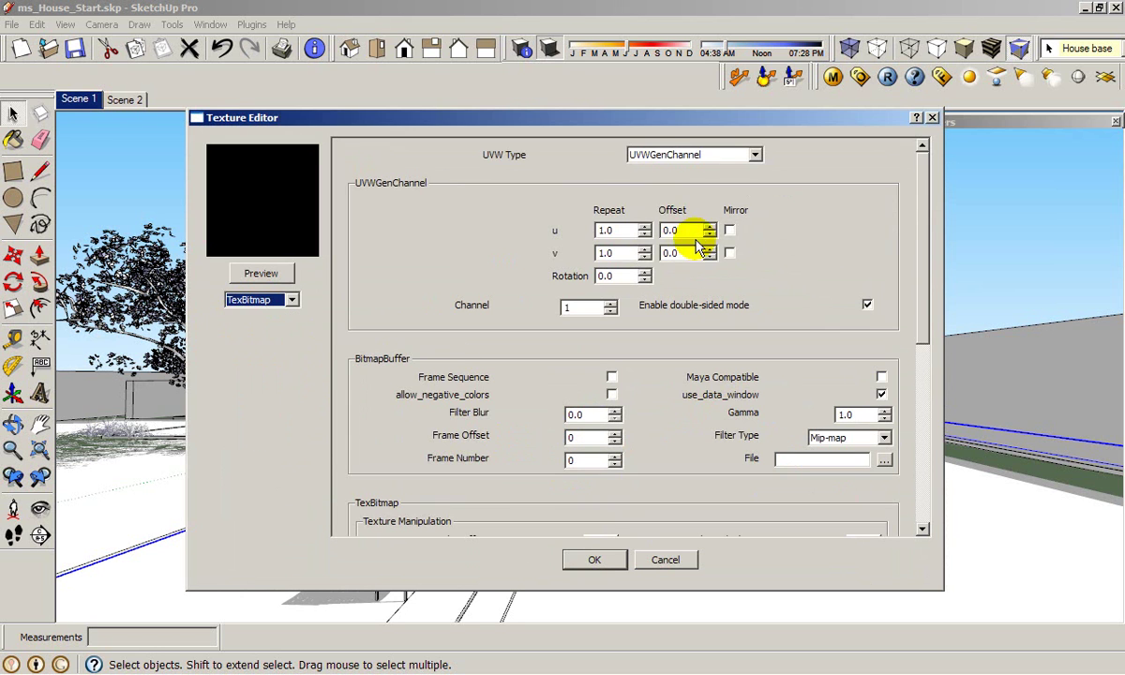
# - Map the background bitmap with UVWGenEnvironment, load sky0042.hdr, and accept the texture
pyautogui.click(707, 154)
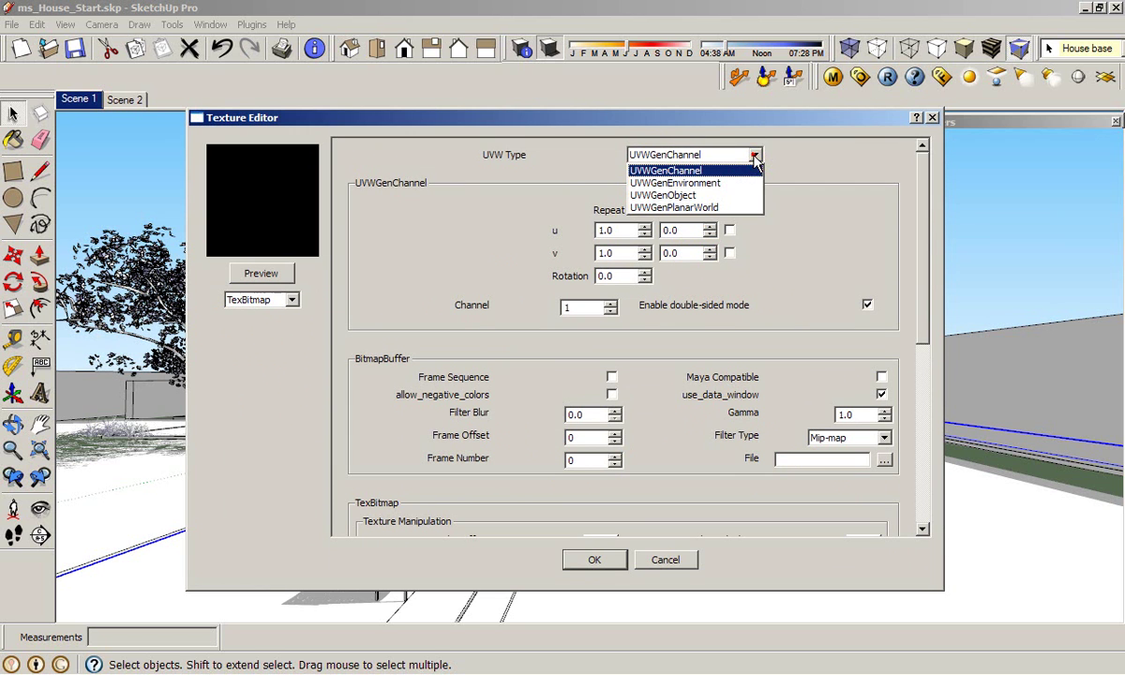
pyautogui.click(711, 184)
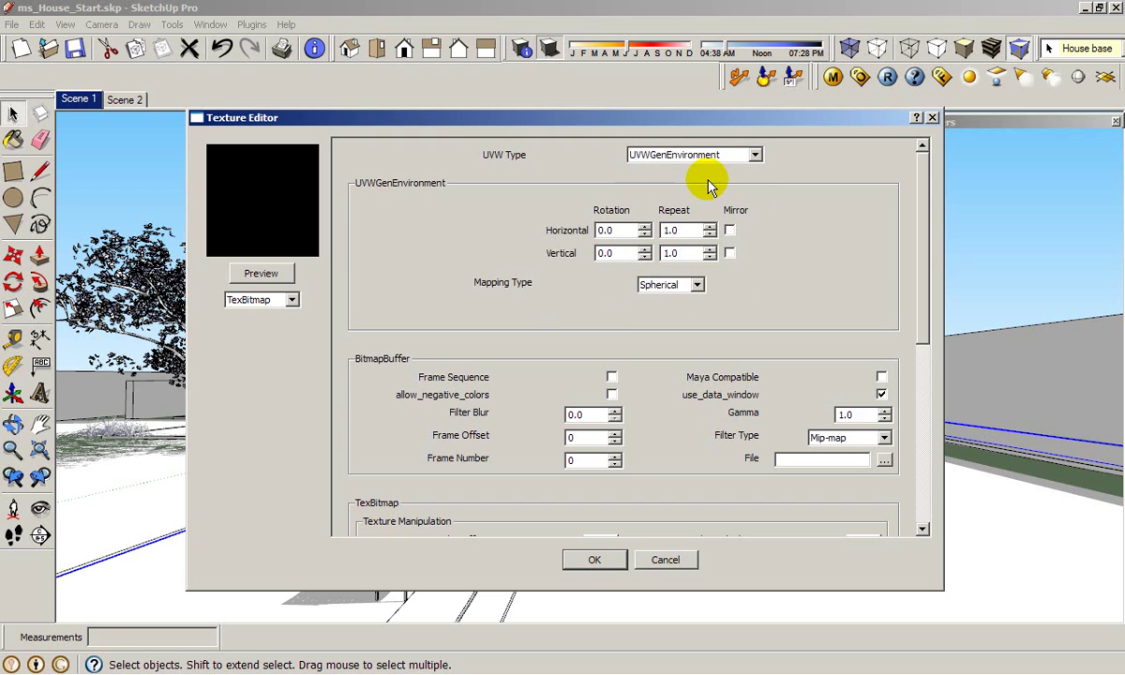
pyautogui.click(884, 460)
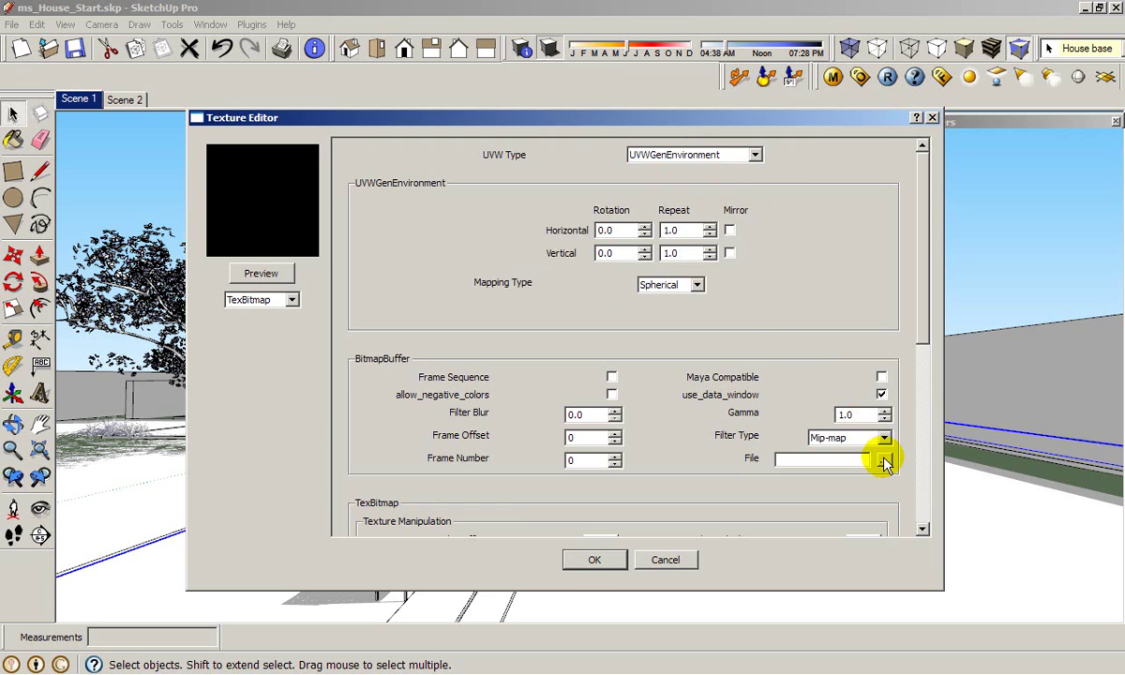
pyautogui.click(884, 459)
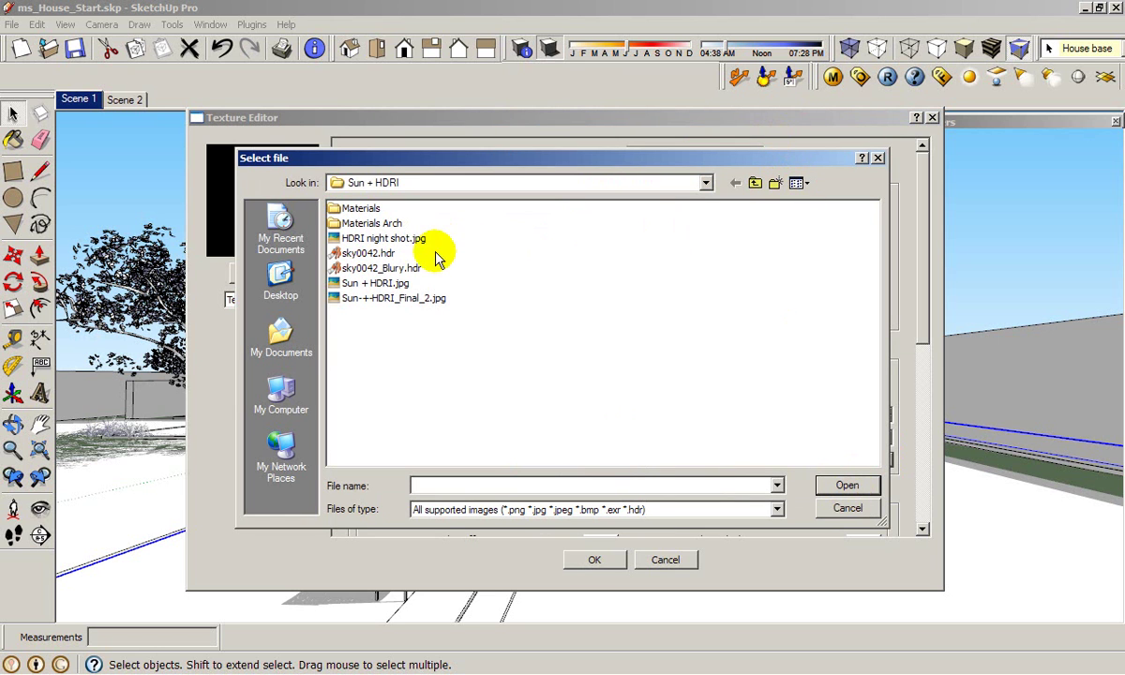
pyautogui.doubleClick(387, 254)
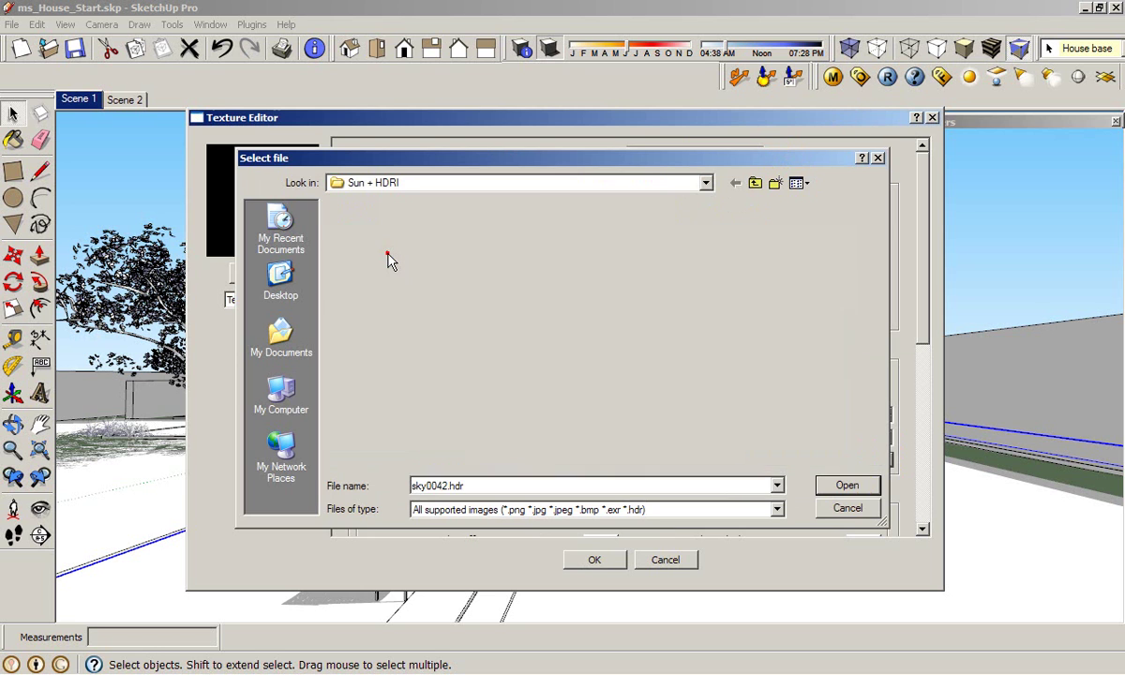
pyautogui.click(598, 560)
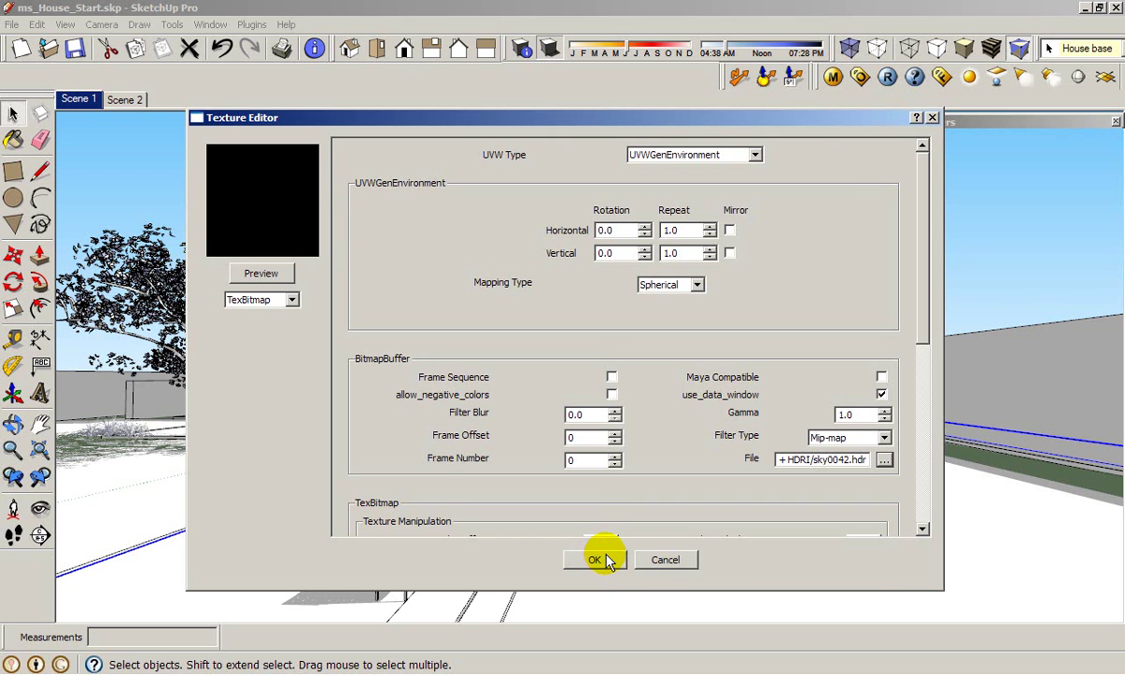
pyautogui.click(600, 560)
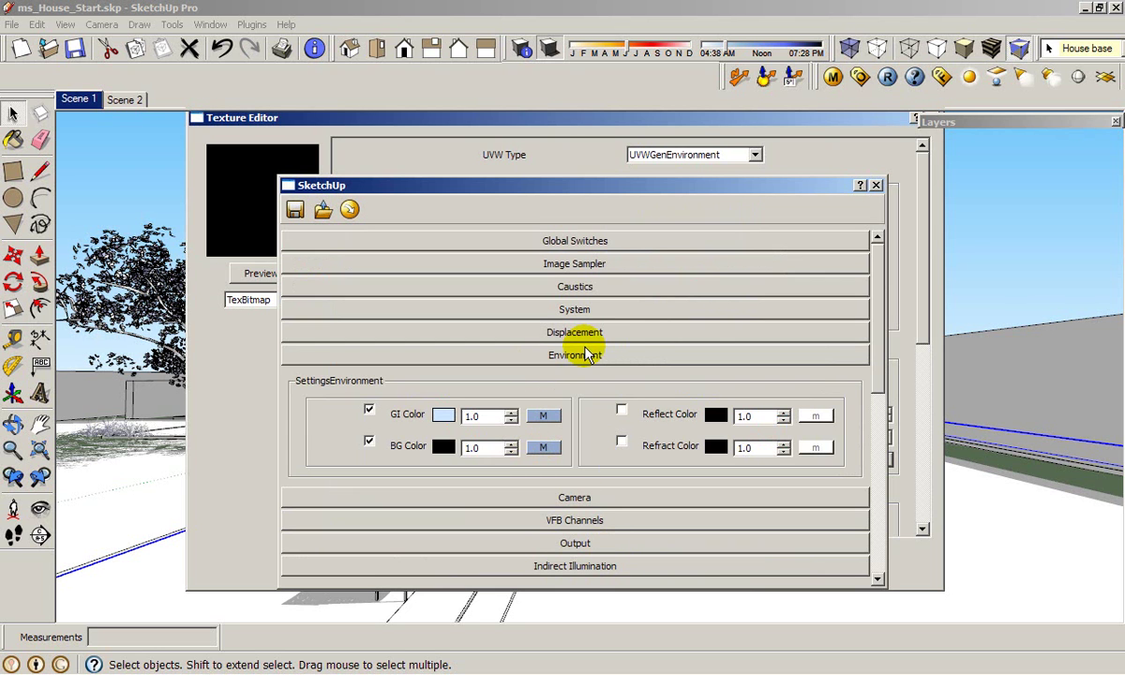
pyautogui.click(525, 352)
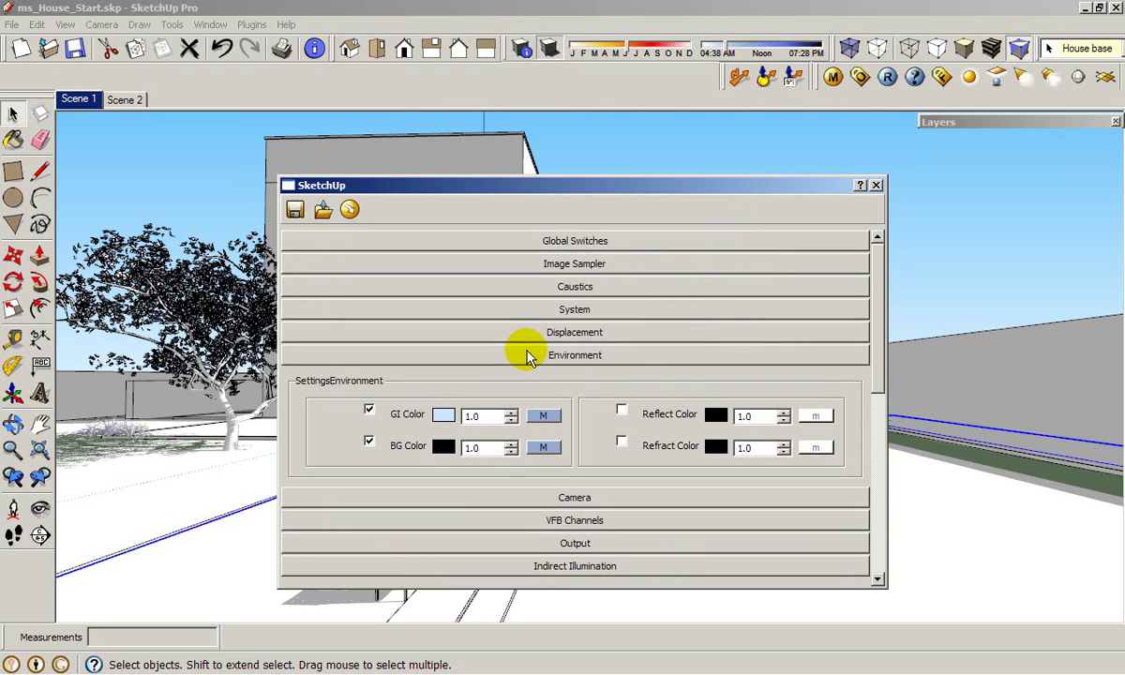
# - Uncheck Exposure and Vignetting on the CameraPhysical settings, then collapse the Camera rollout
pyautogui.click(530, 354)
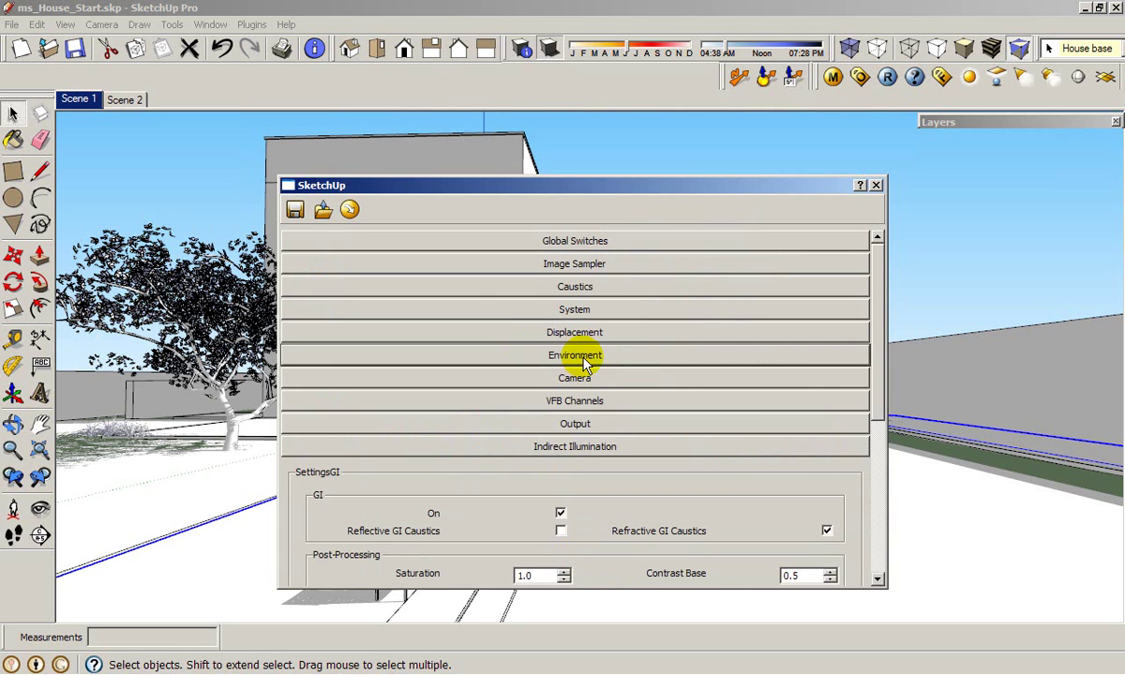
pyautogui.click(600, 381)
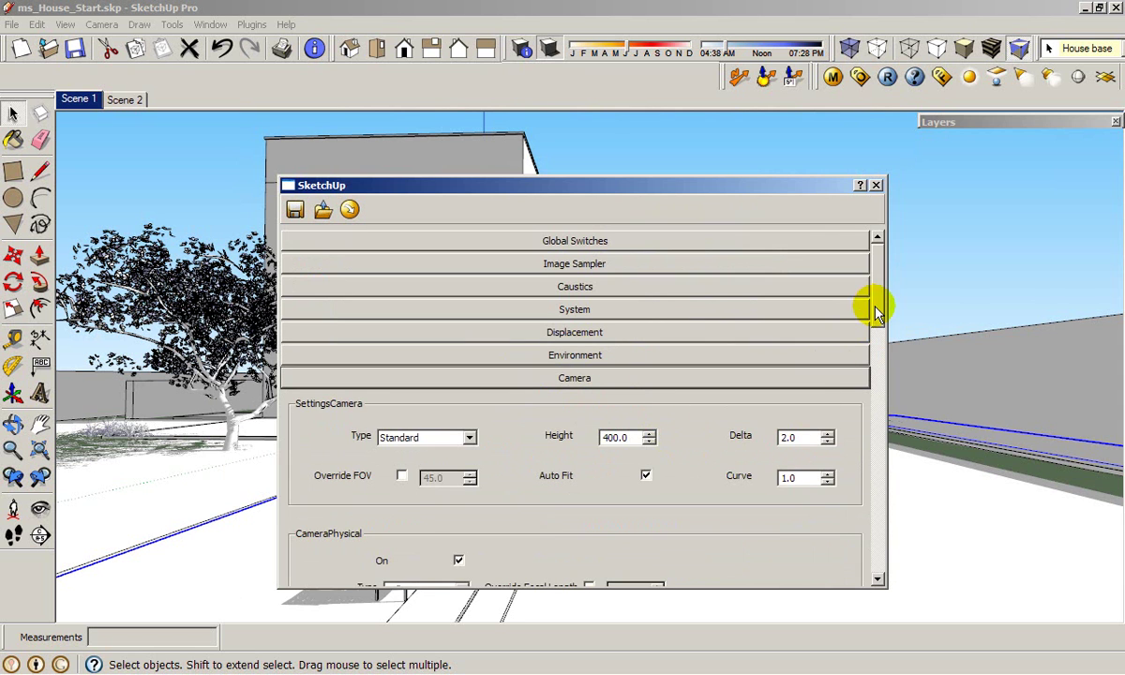
pyautogui.moveTo(878, 307); pyautogui.dragTo(879, 377)
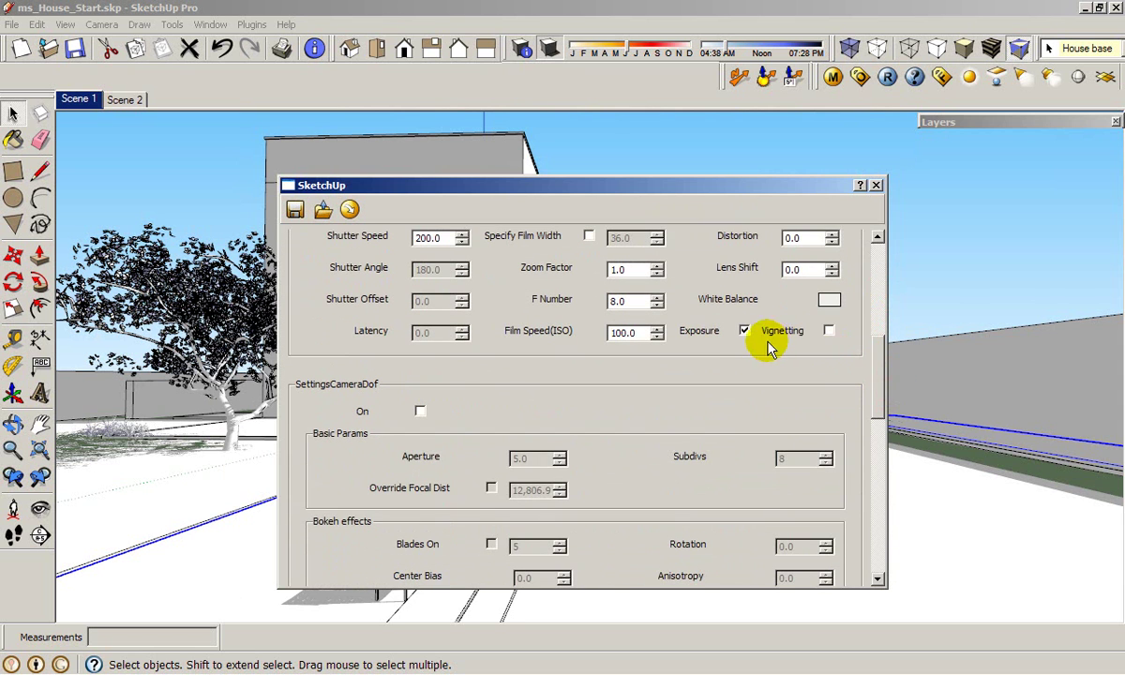
pyautogui.click(829, 331)
pyautogui.click(829, 330)
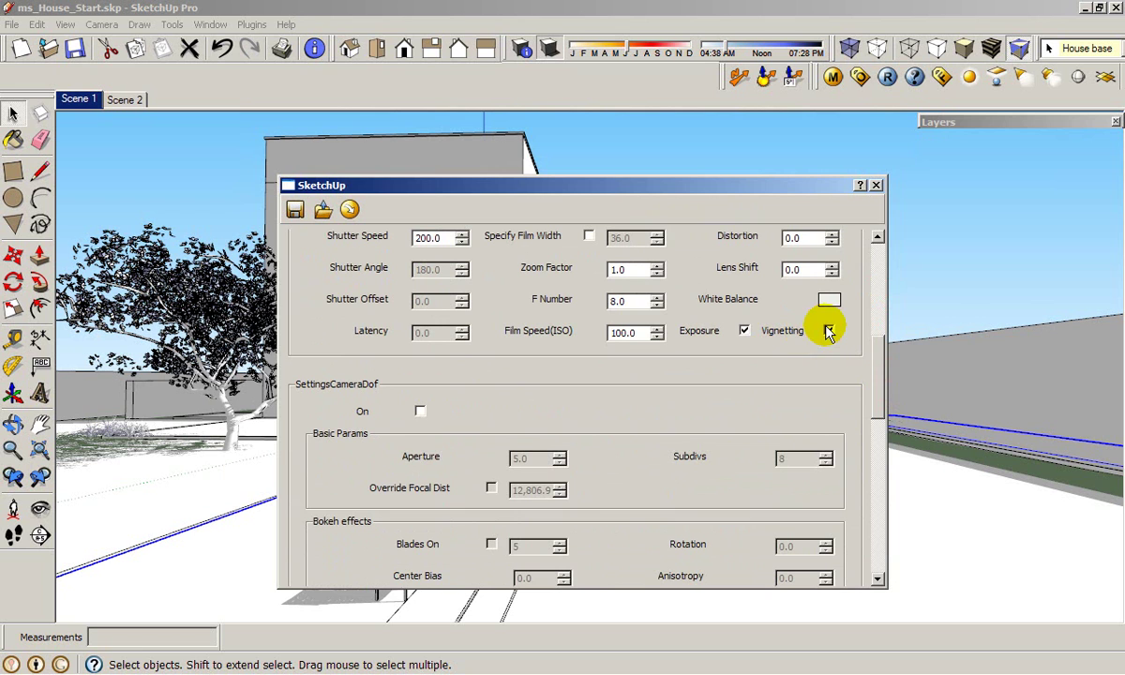
pyautogui.click(745, 330)
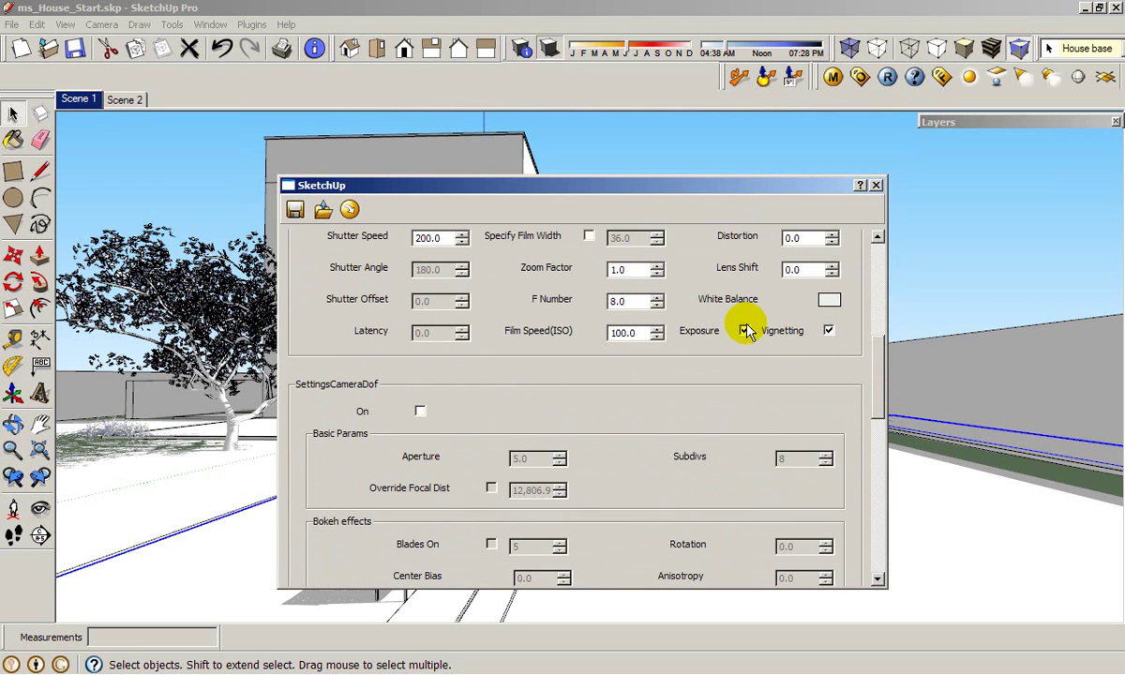
pyautogui.click(761, 331)
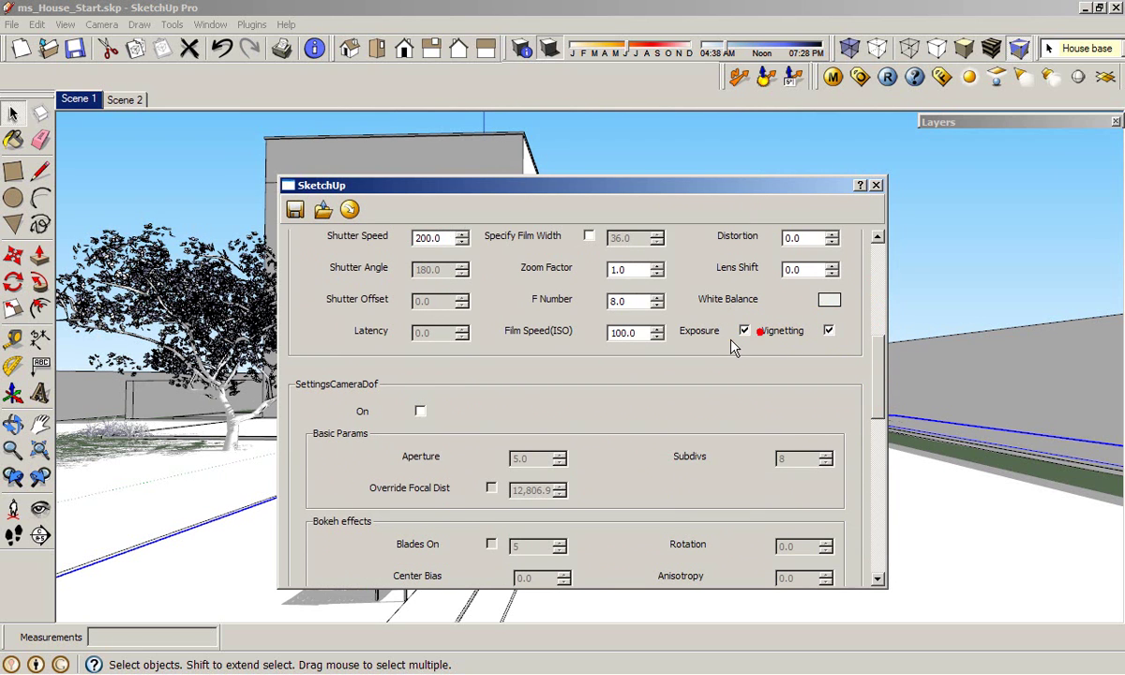
pyautogui.click(745, 330)
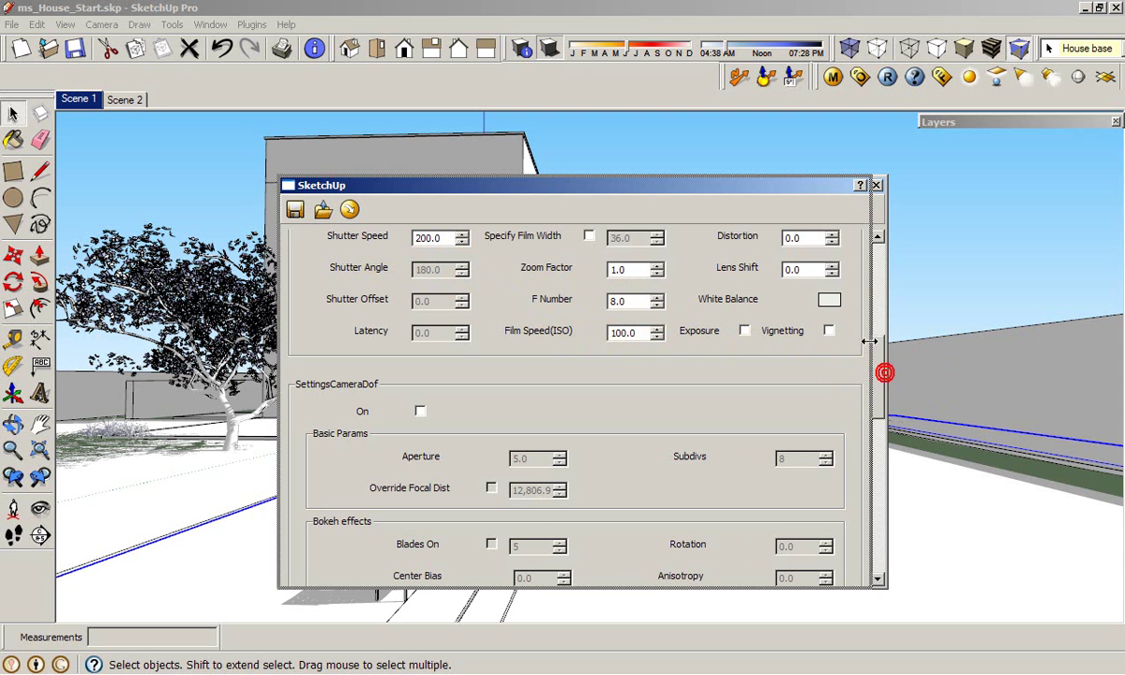
pyautogui.moveTo(884, 374)
pyautogui.mouseDown()
pyautogui.moveTo(890, 351)
pyautogui.moveTo(890, 370)
pyautogui.mouseUp()
pyautogui.scroll(8, 883, 374)
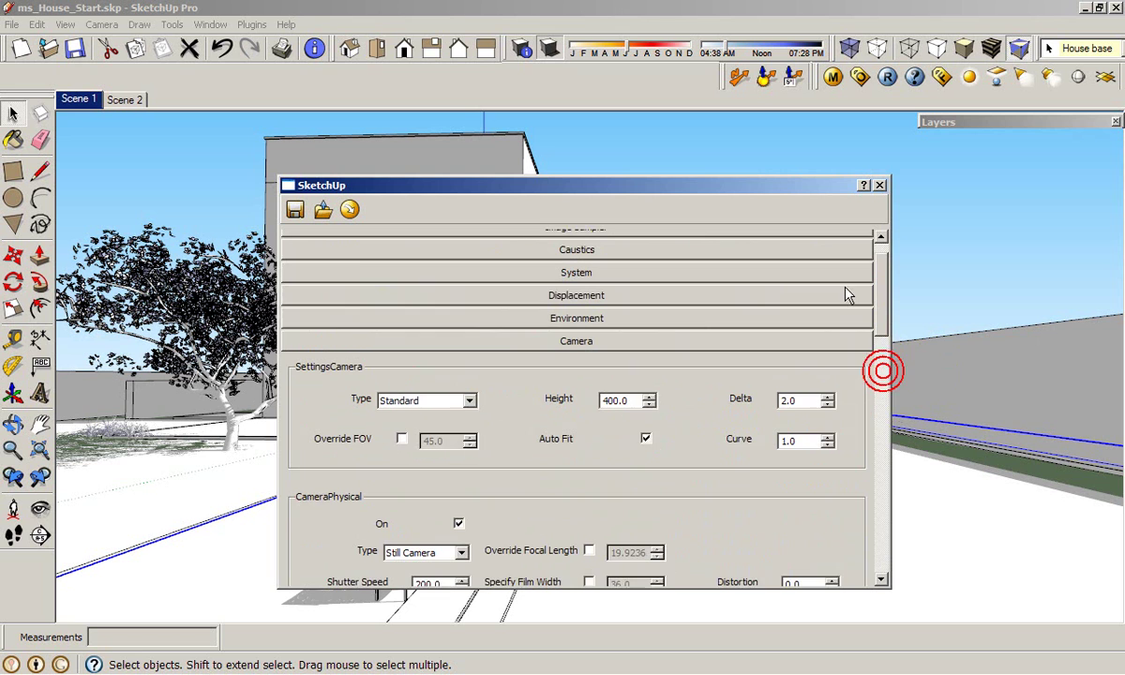
pyautogui.click(691, 350)
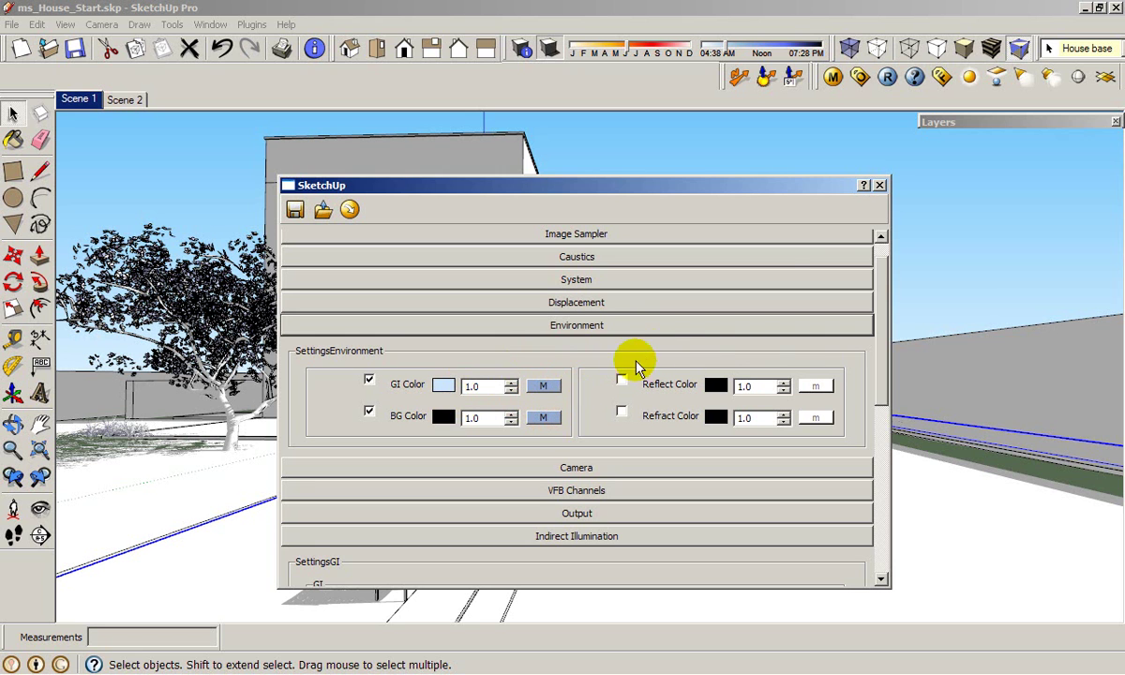
# - Render the scene with V-Ray and move the frame buffer in front of the options
pyautogui.click(887, 79)
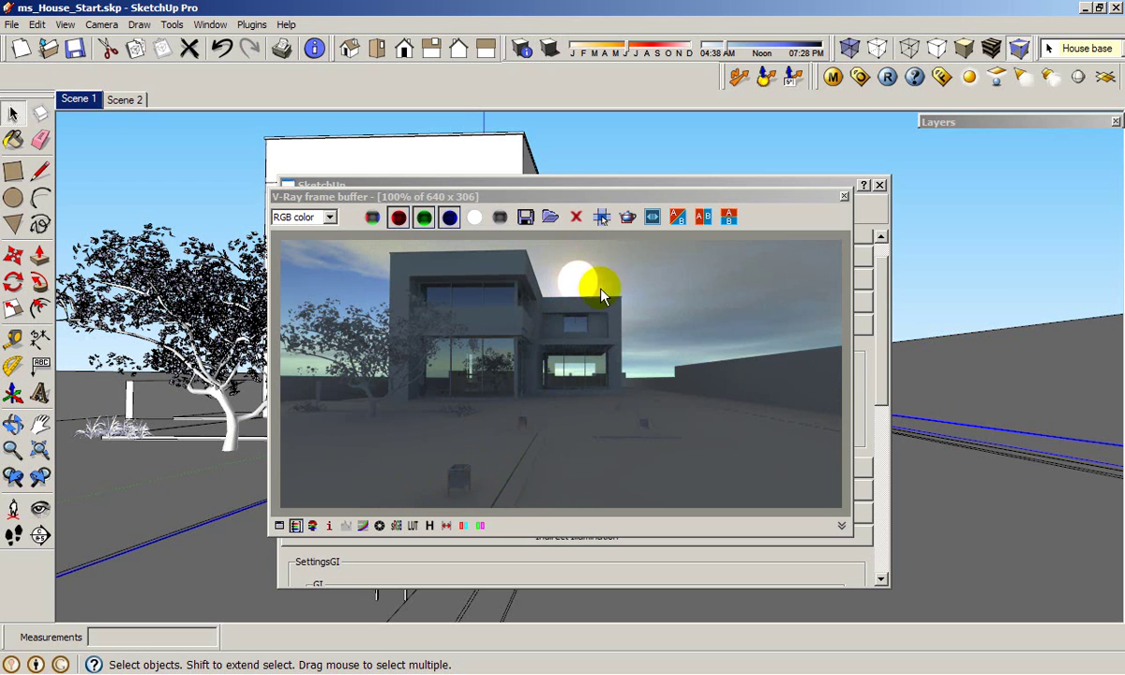
pyautogui.click(630, 193)
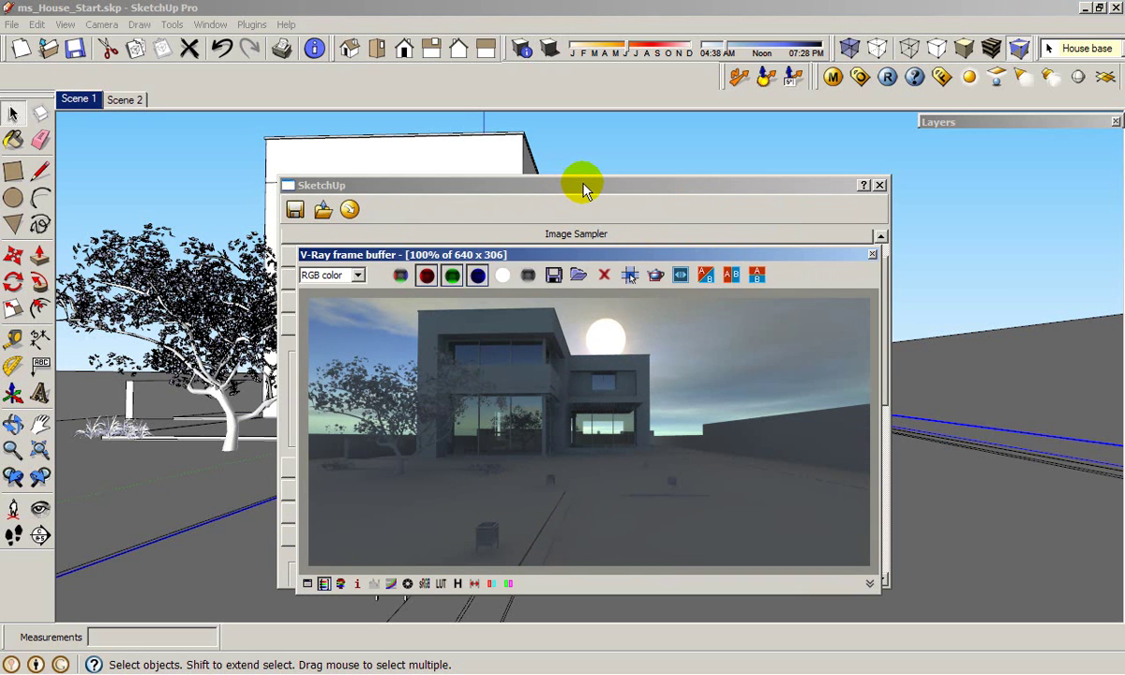
pyautogui.click(583, 187)
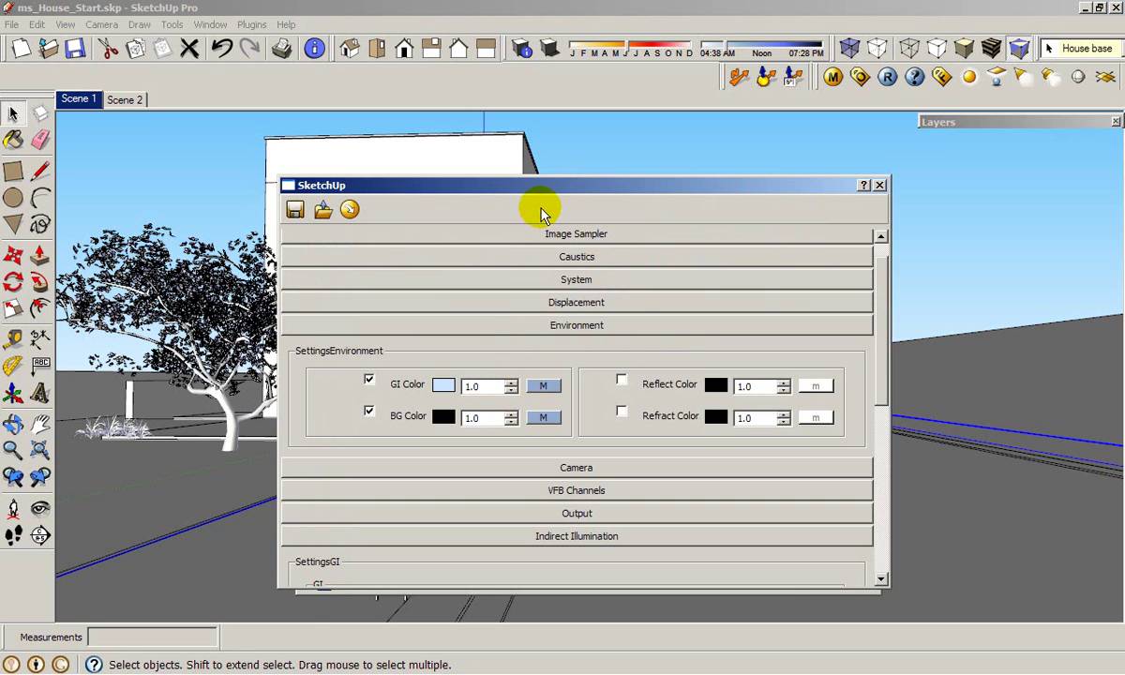
pyautogui.click(549, 185)
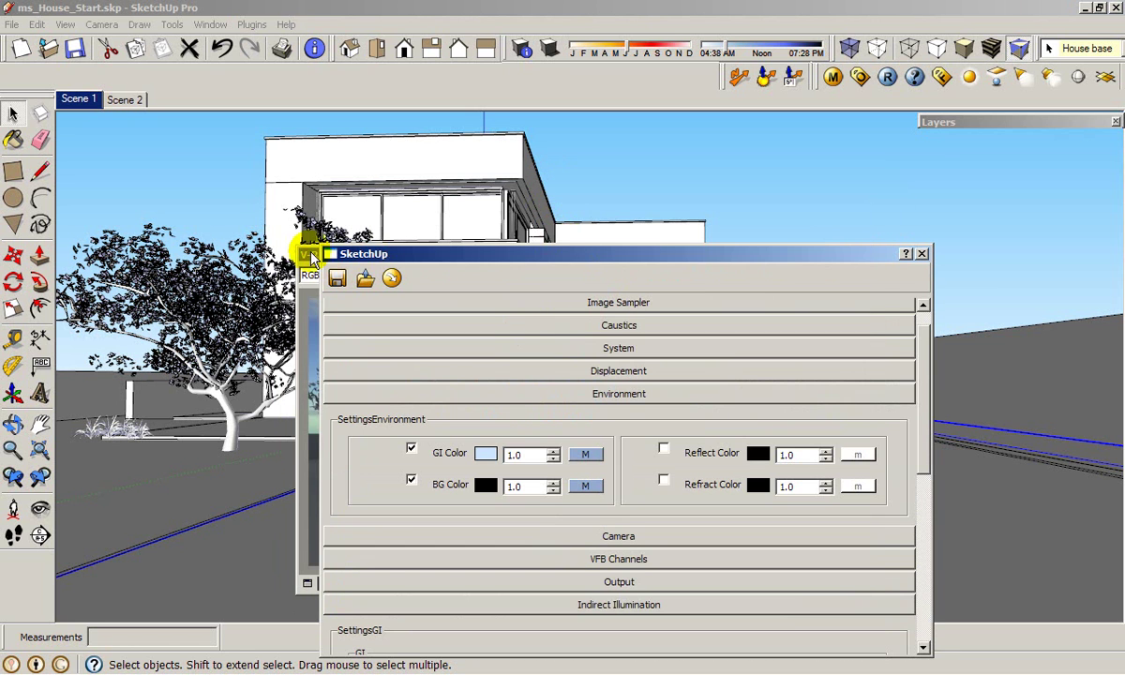
pyautogui.click(308, 253)
pyautogui.moveTo(432, 254); pyautogui.dragTo(355, 147)
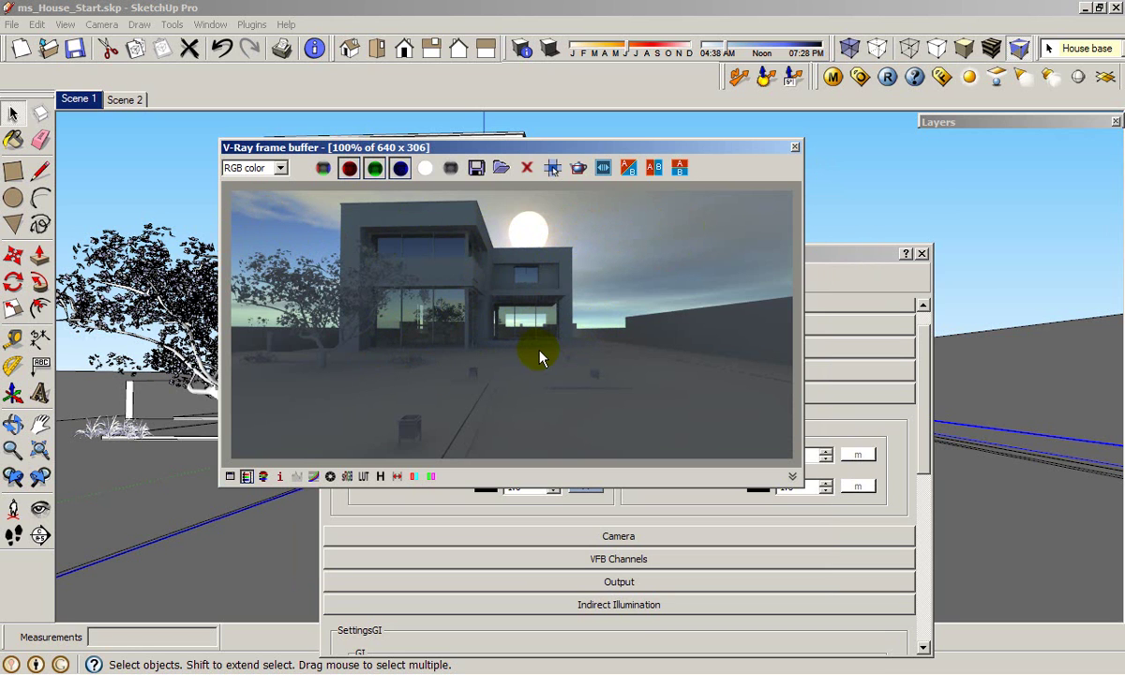
# - Set the GI colour intensity to 6 and the background intensity to 2
pyautogui.click(848, 255)
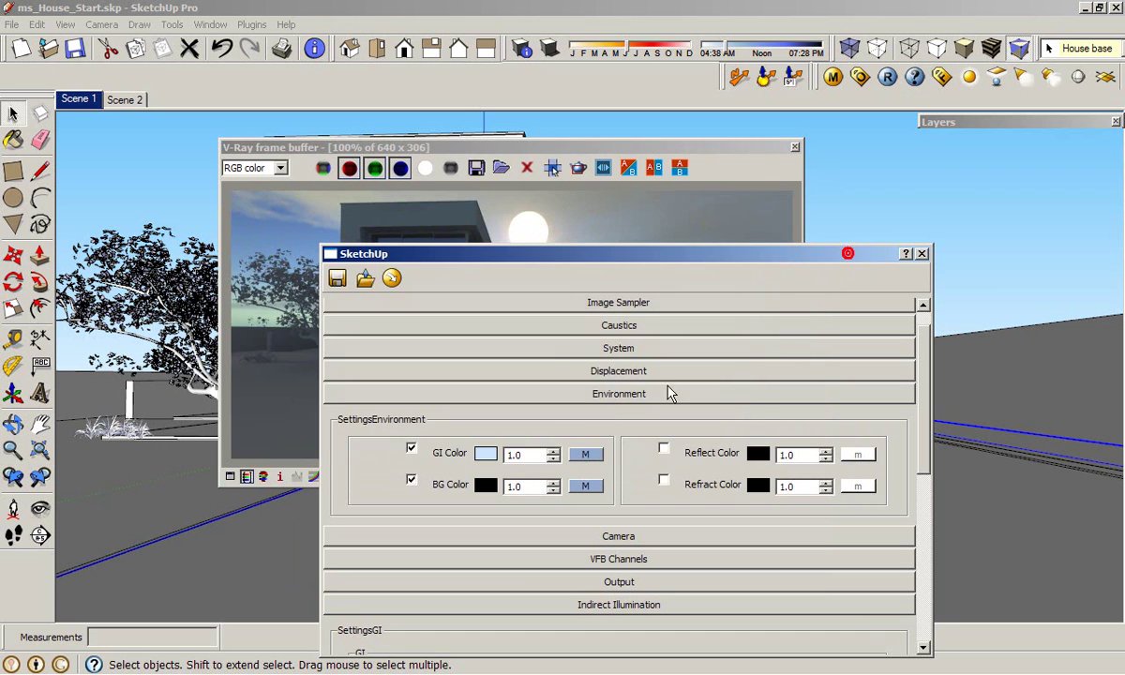
pyautogui.doubleClick(532, 454)
pyautogui.write('6')
pyautogui.doubleClick(525, 487)
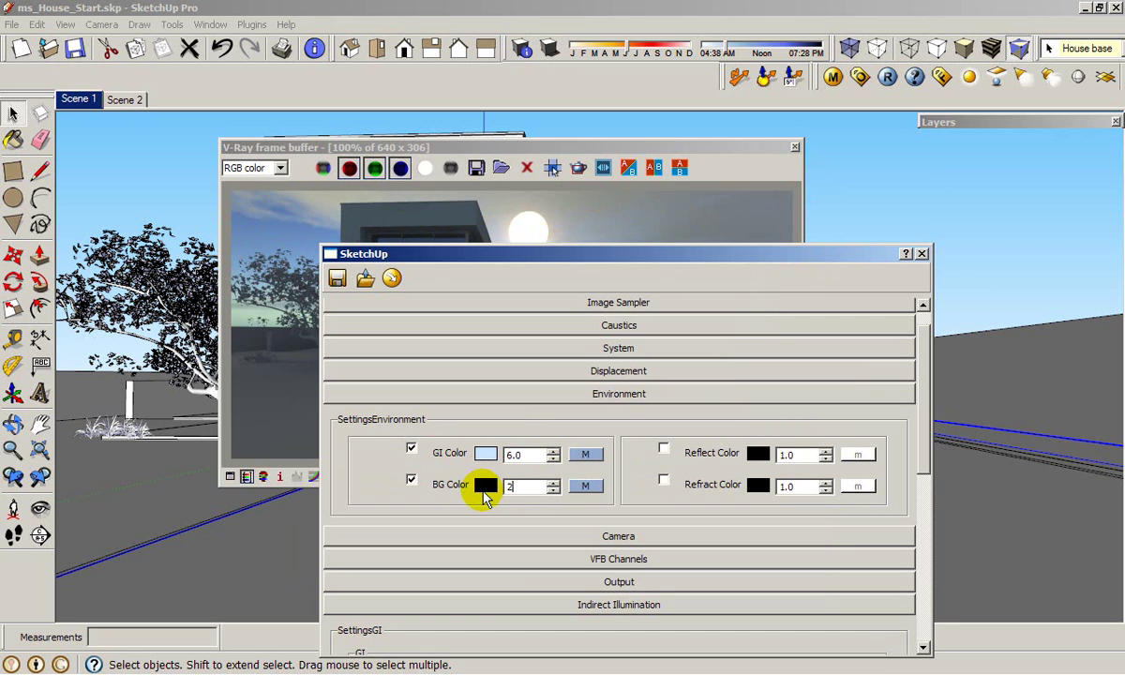
pyautogui.write('2')
# - Set the GI HDRI texture's horizontal rotation to 110 and confirm it
pyautogui.click(585, 454)
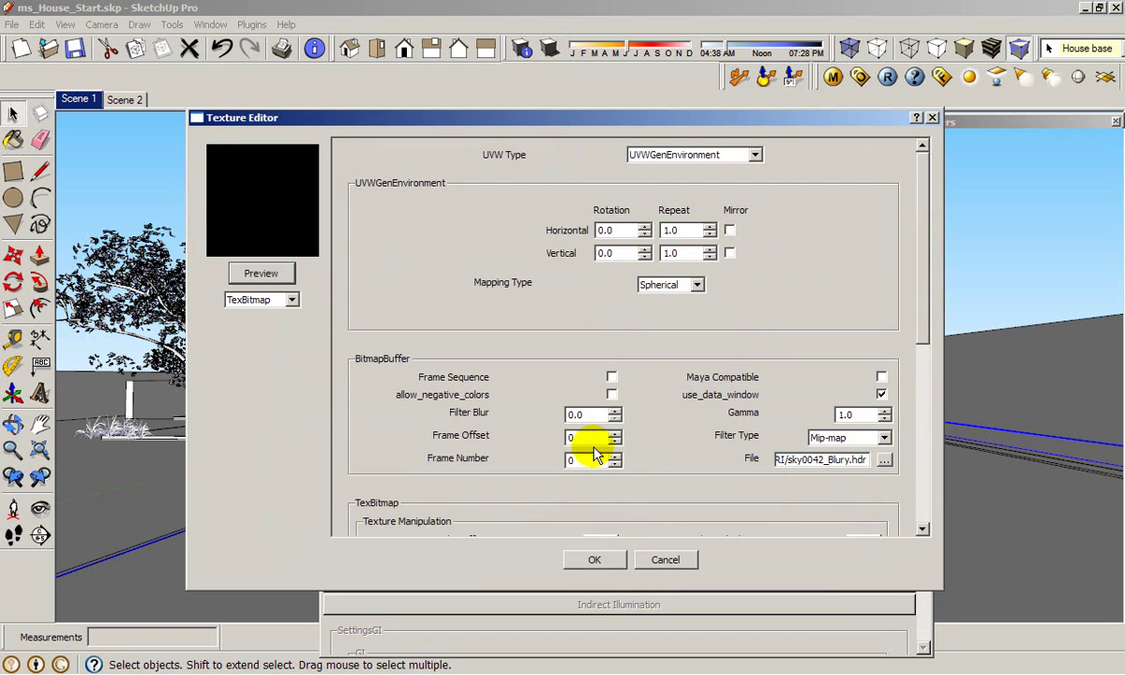
pyautogui.click(624, 225)
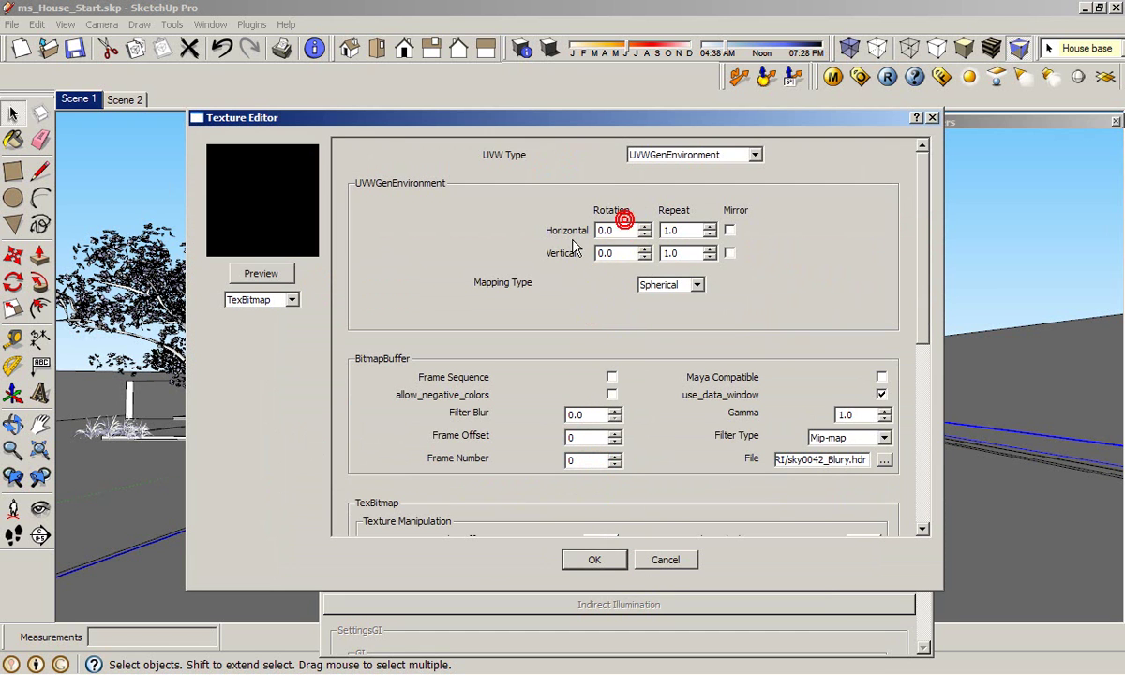
pyautogui.click(628, 231)
pyautogui.moveTo(618, 231); pyautogui.dragTo(558, 236)
pyautogui.write('110')
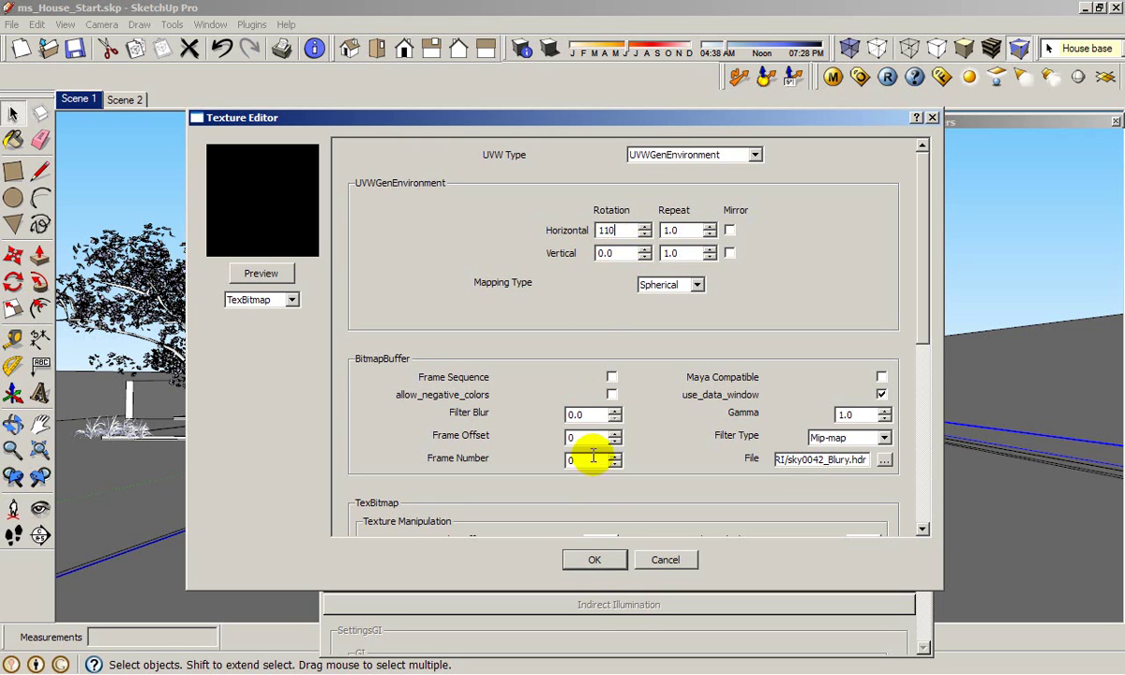
pyautogui.click(596, 561)
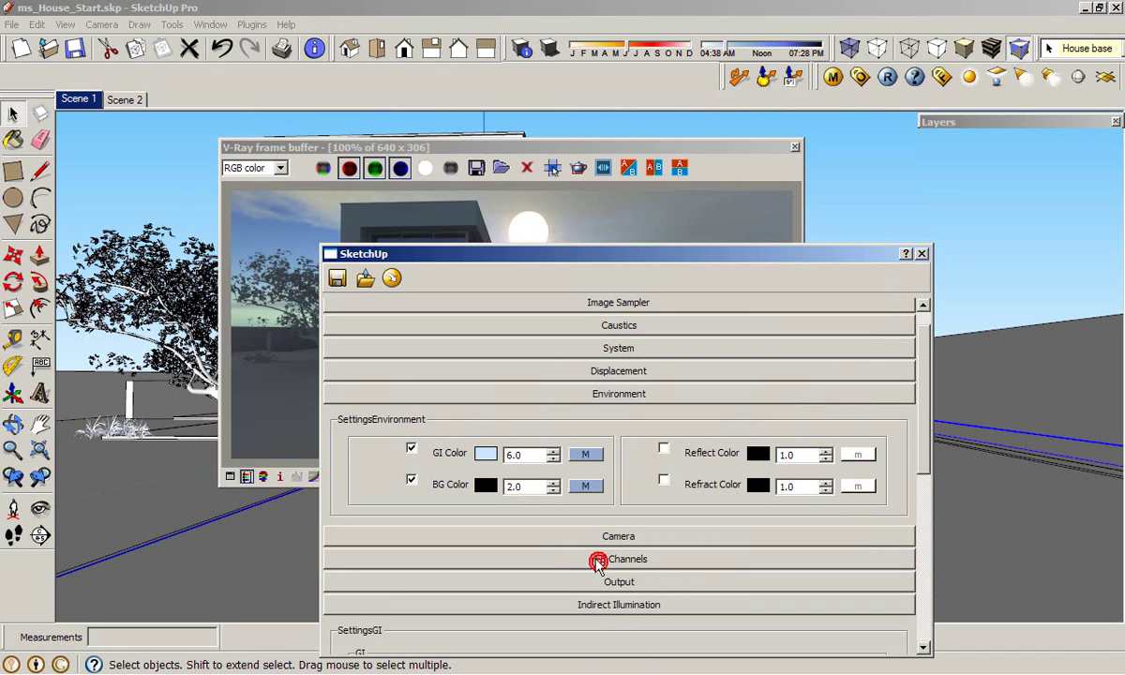
# - Rotate the background HDRI horizontally to 110 as well and confirm it
pyautogui.moveTo(557, 264); pyautogui.dragTo(715, 264)
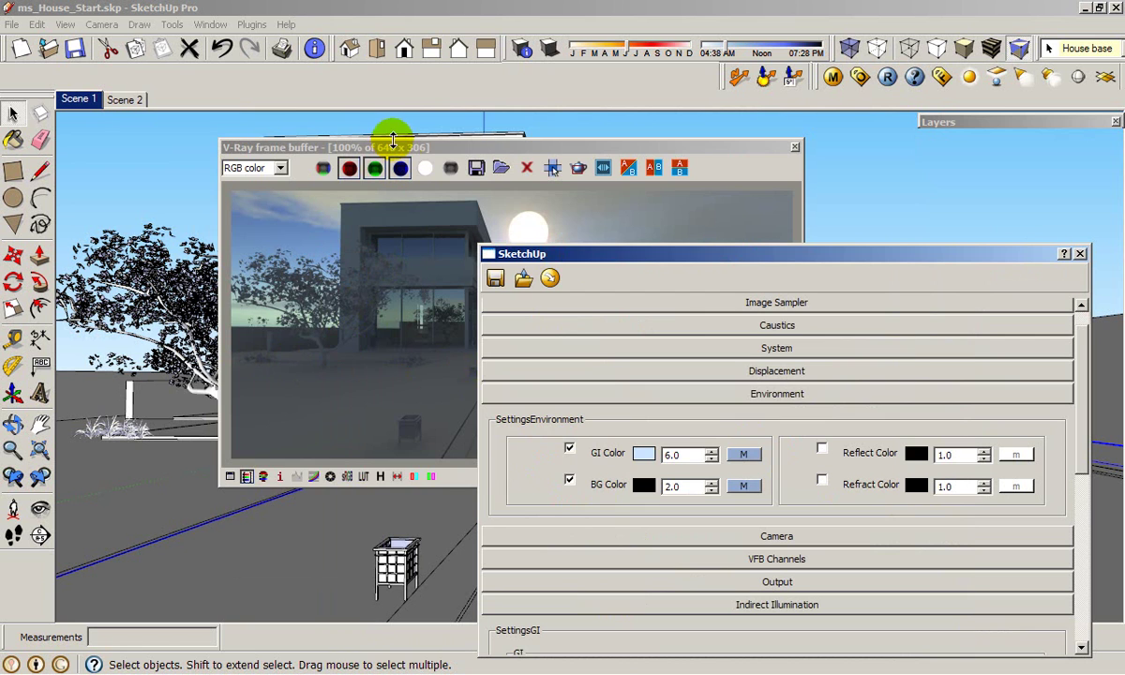
pyautogui.moveTo(389, 138); pyautogui.dragTo(284, 114)
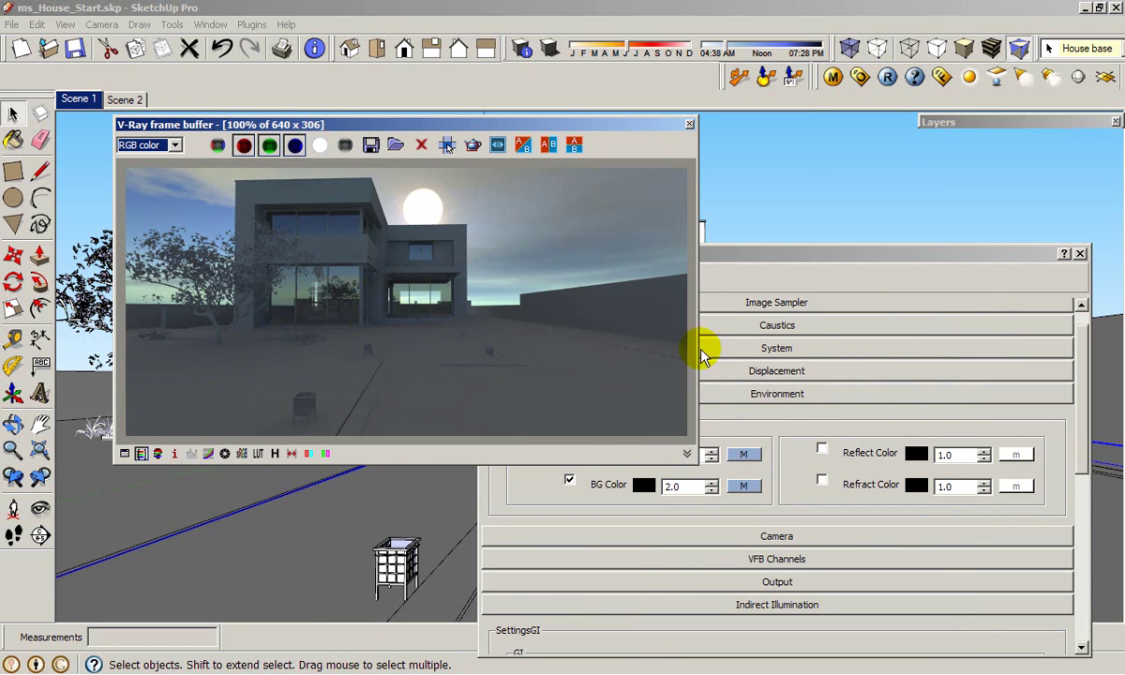
pyautogui.click(923, 251)
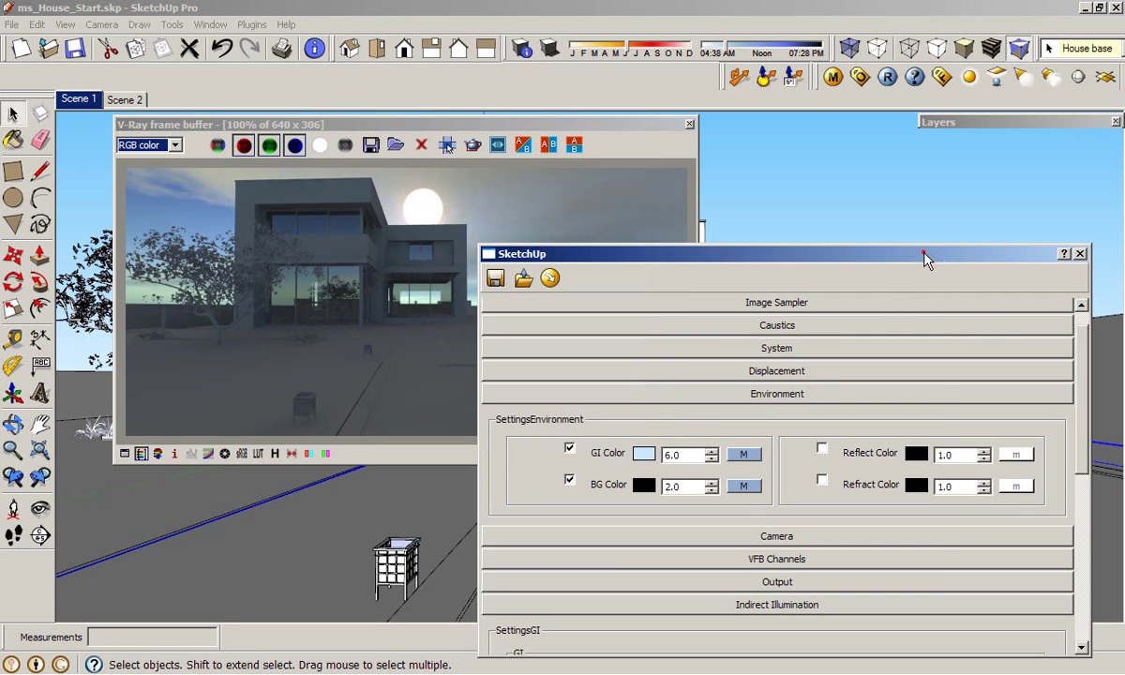
pyautogui.click(743, 485)
pyautogui.moveTo(634, 233); pyautogui.dragTo(601, 231)
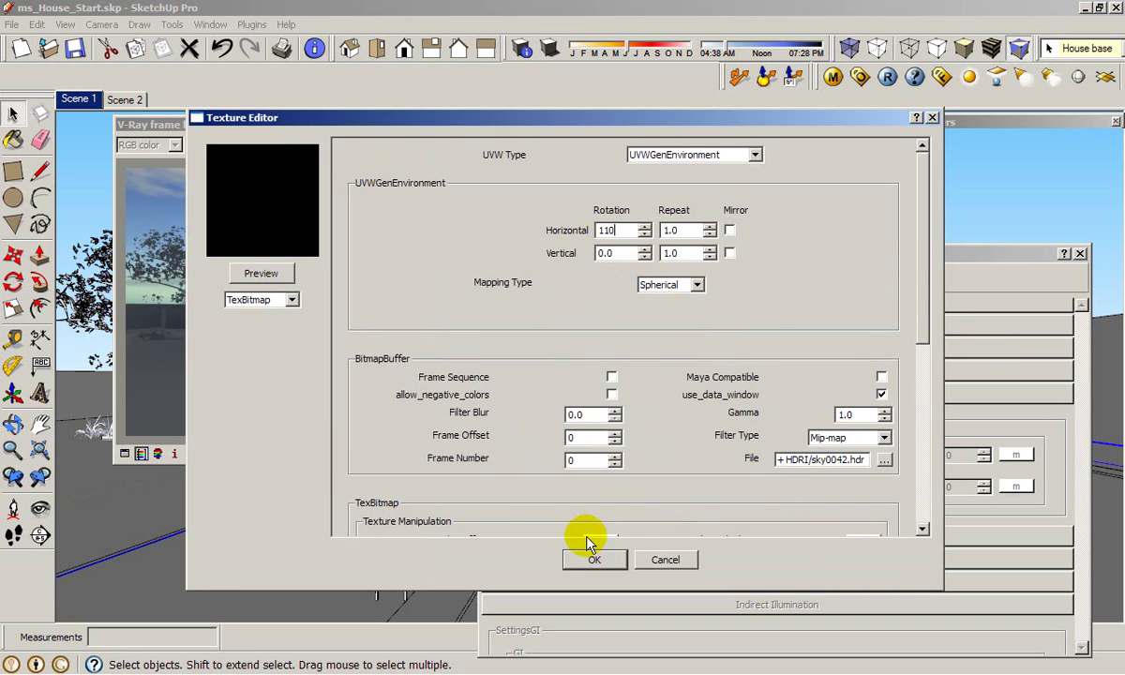
pyautogui.click(596, 559)
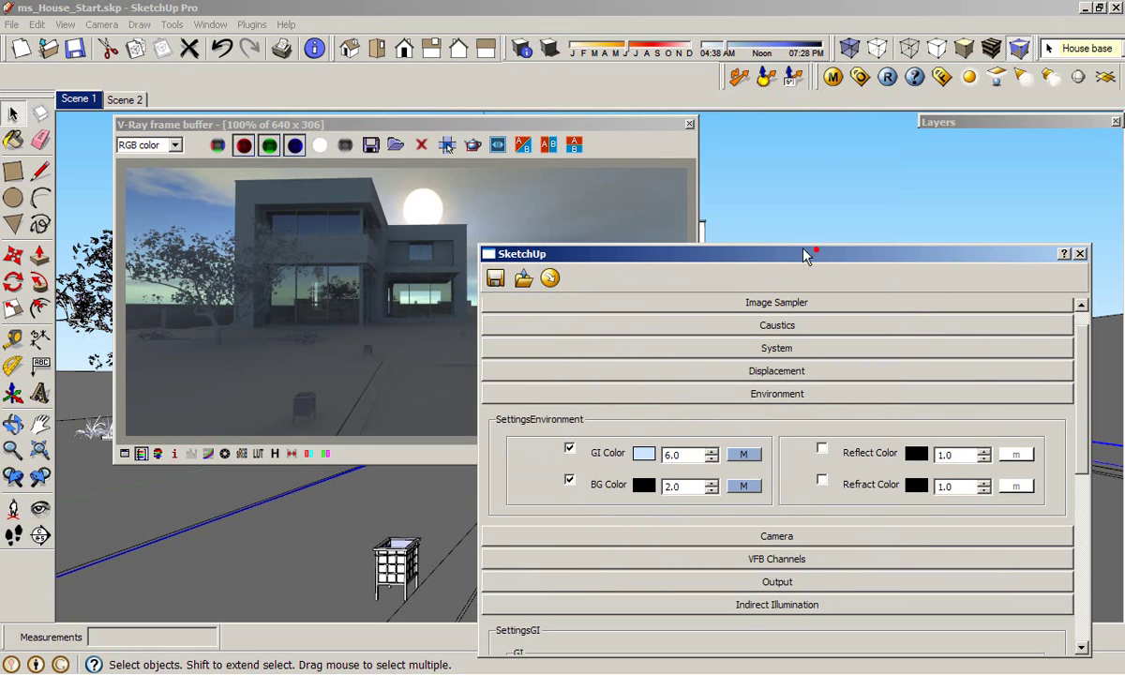
pyautogui.moveTo(804, 253); pyautogui.dragTo(578, 175)
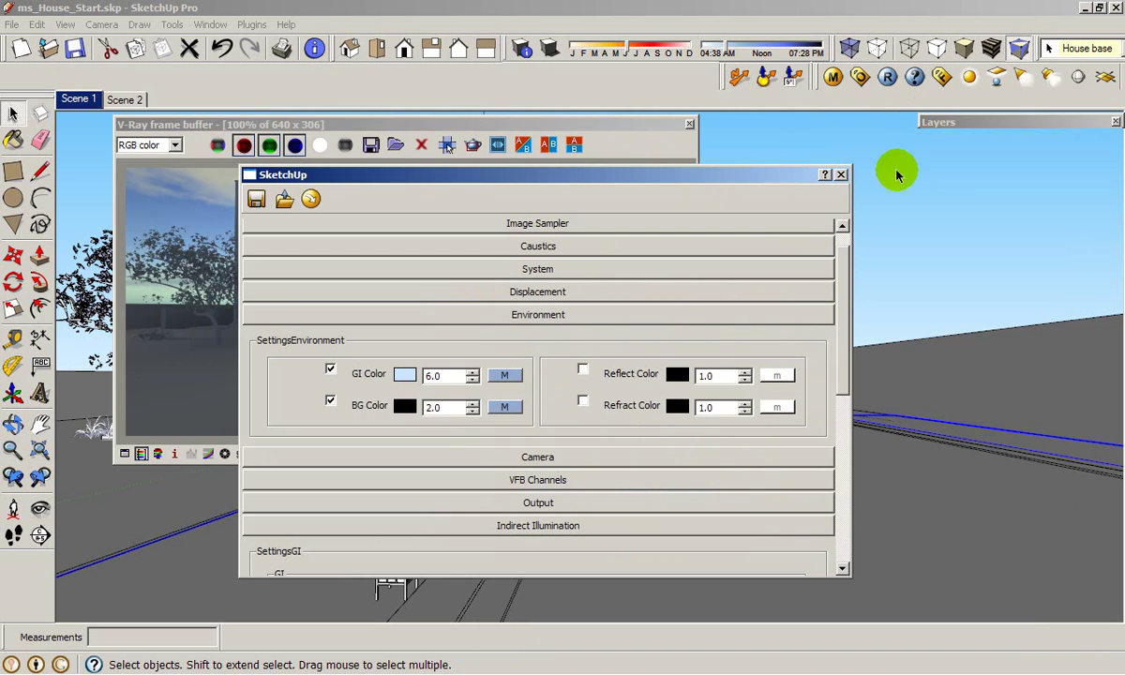
pyautogui.click(841, 175)
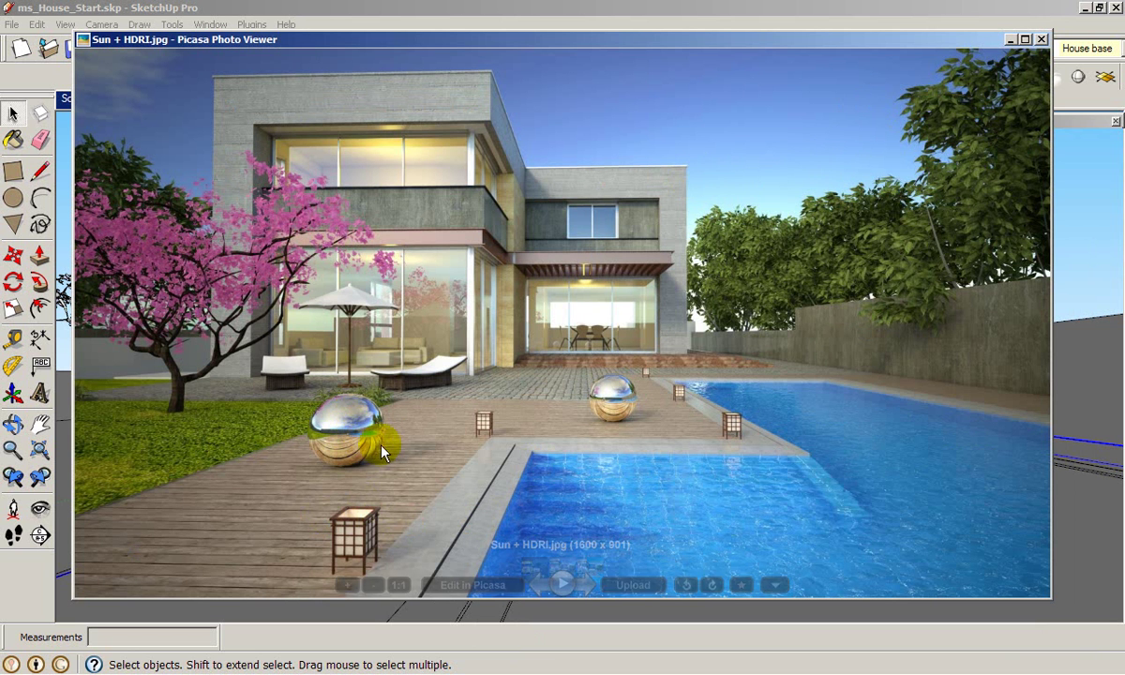
# - Compare against the Sun + HDRI.jpg reference in Picasa, then close the viewer
pyautogui.click(427, 426)
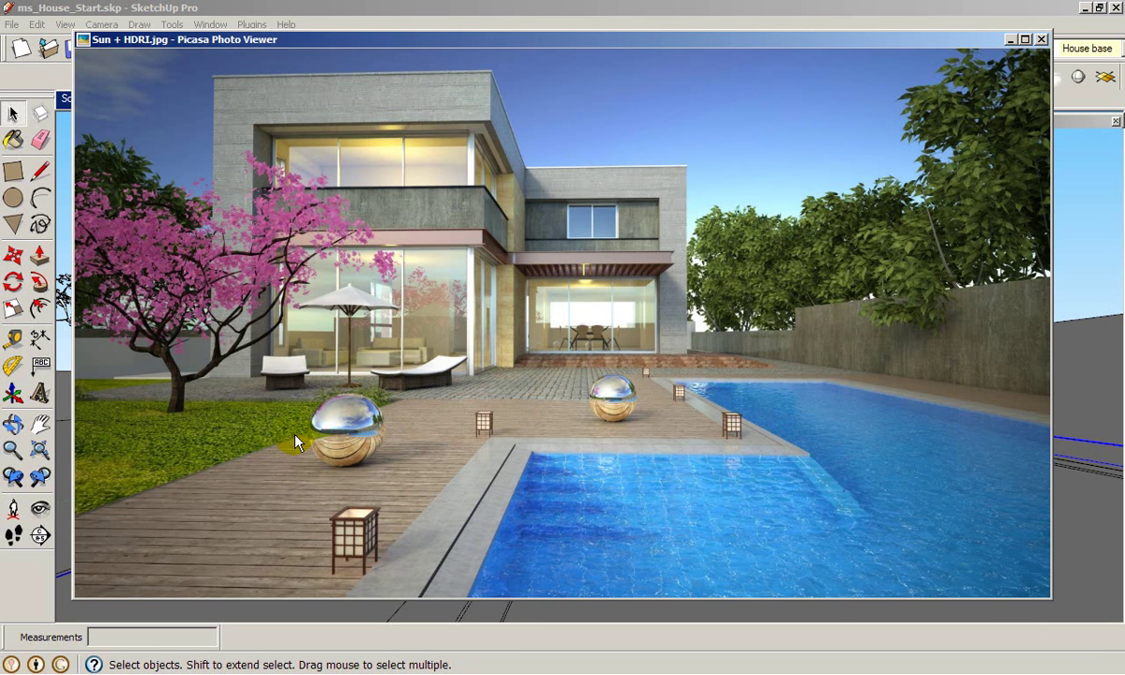
pyautogui.click(1040, 39)
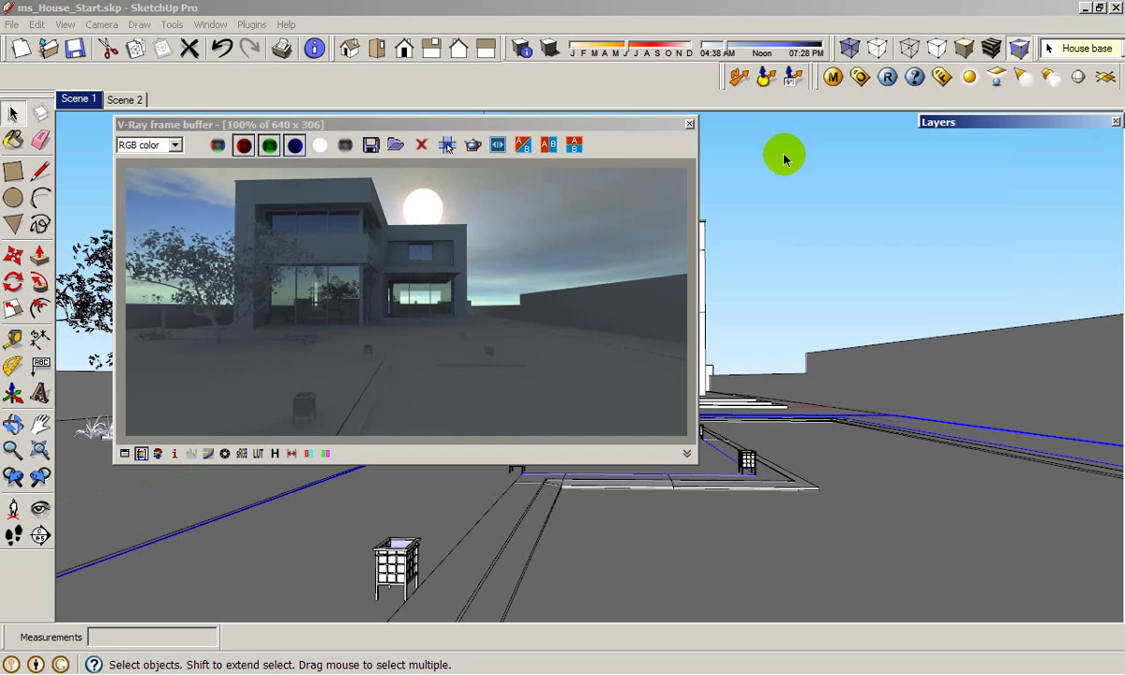
# - Close the frame buffer and tick Visible for the Mirror Ball layer in Layers
pyautogui.click(690, 124)
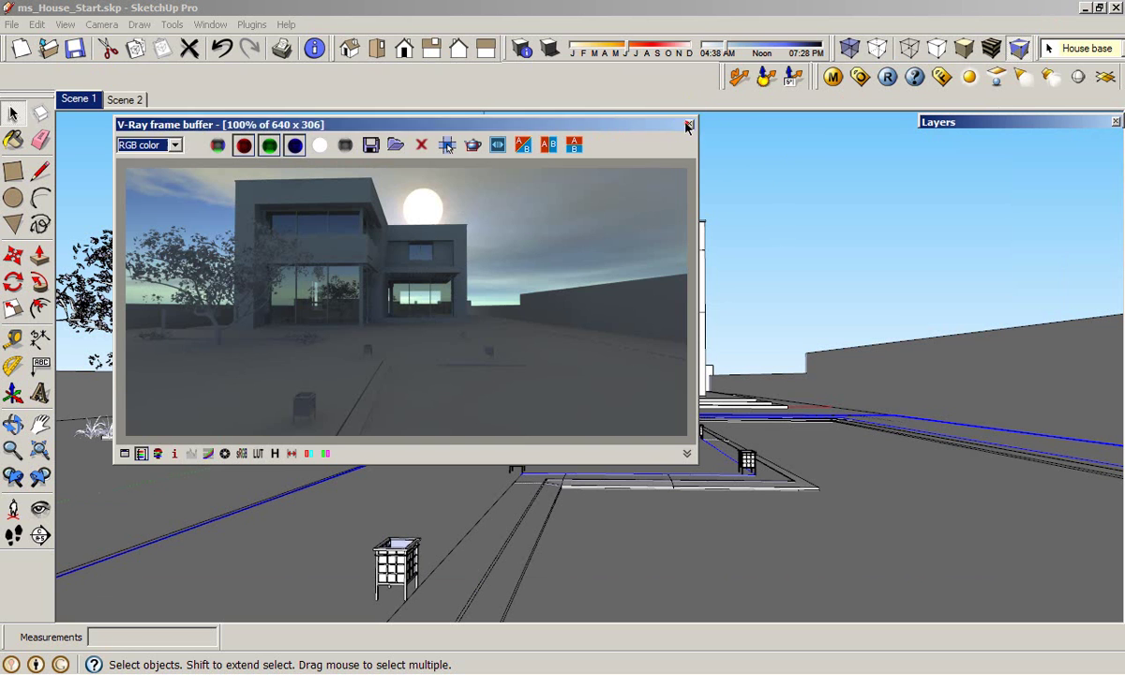
pyautogui.click(935, 123)
pyautogui.click(963, 125)
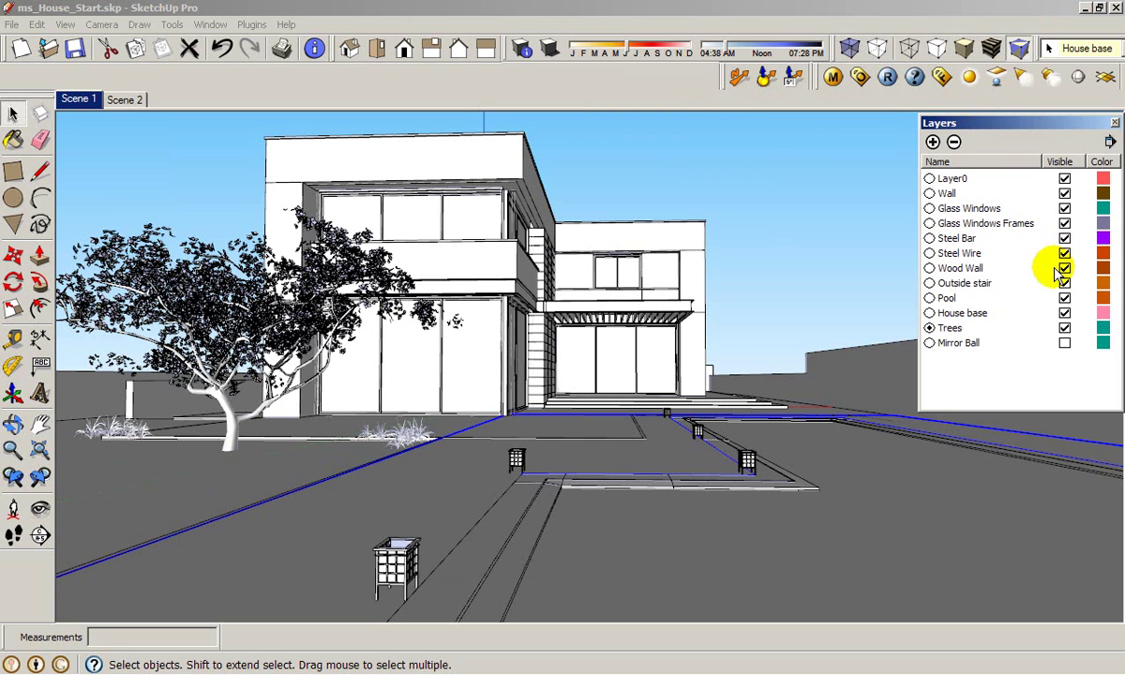
pyautogui.click(1064, 343)
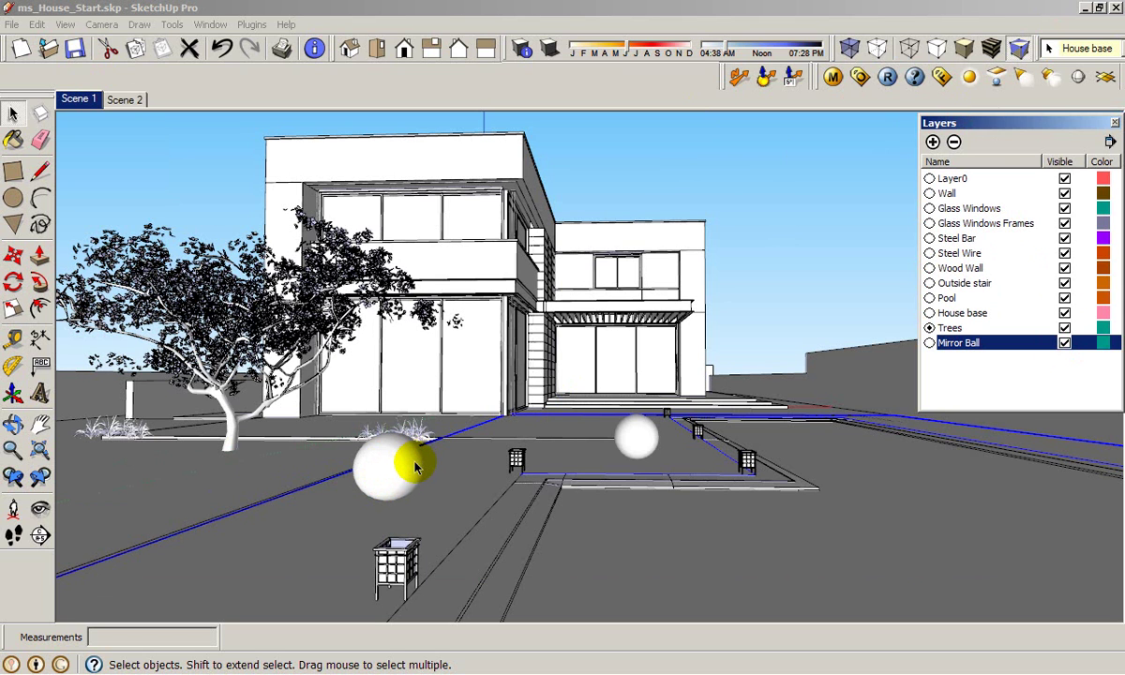
pyautogui.click(958, 125)
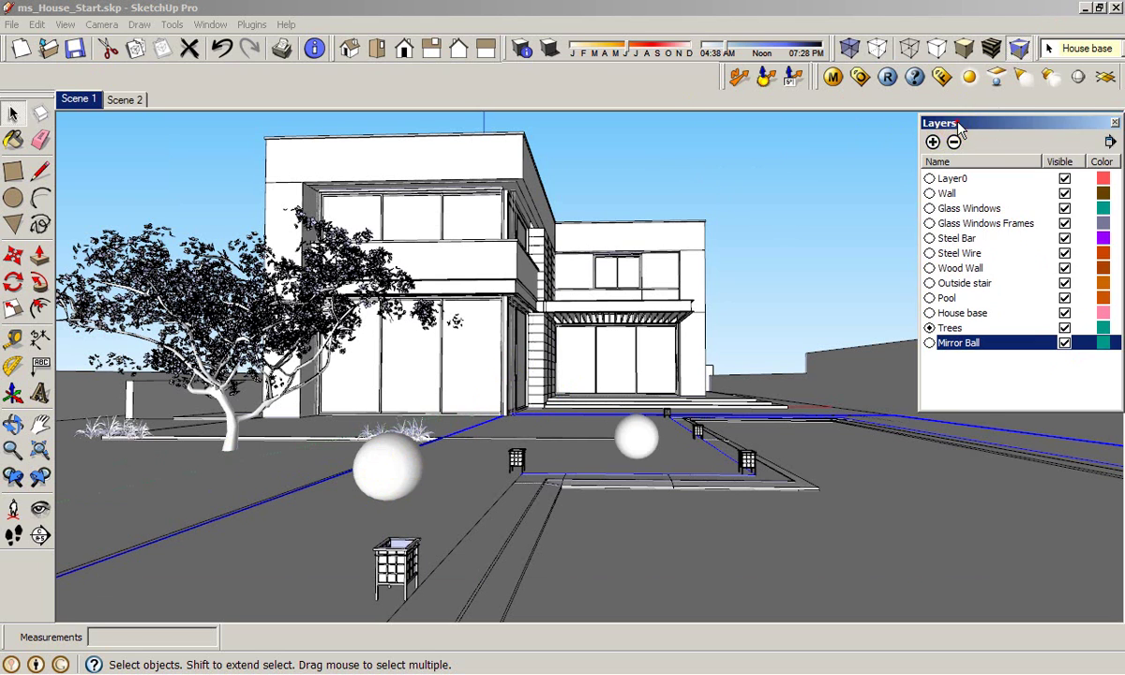
pyautogui.click(956, 123)
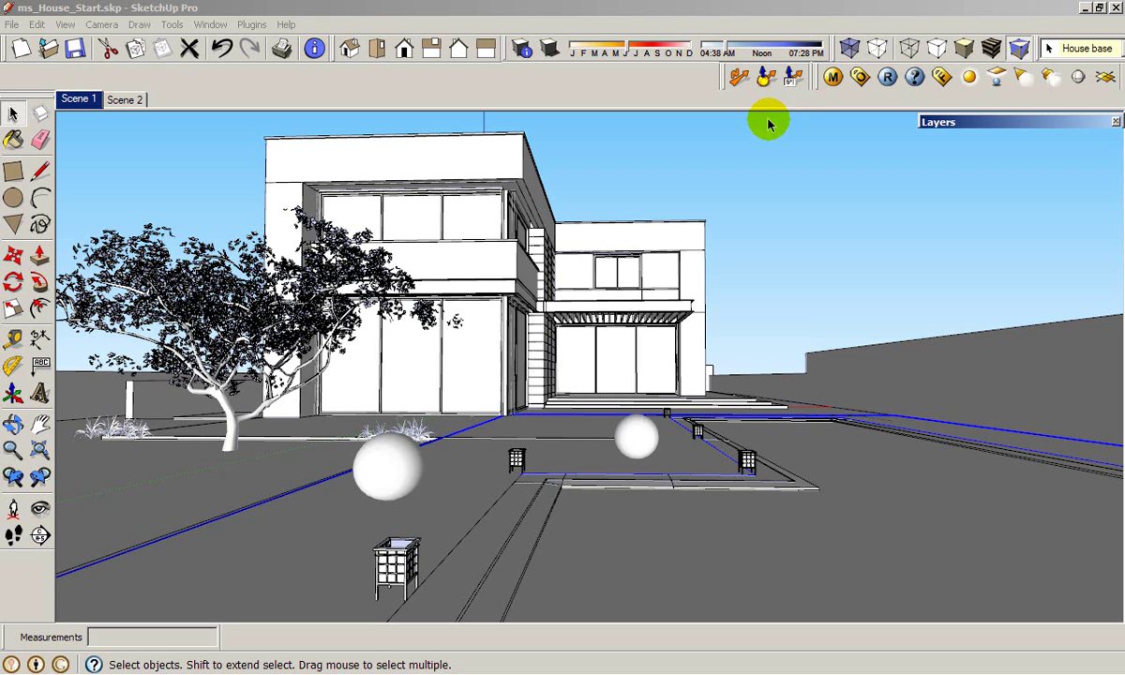
# - Render the mirror-ball scene, move the frame buffer to the lower right, and turn on Display Shadows
pyautogui.click(887, 81)
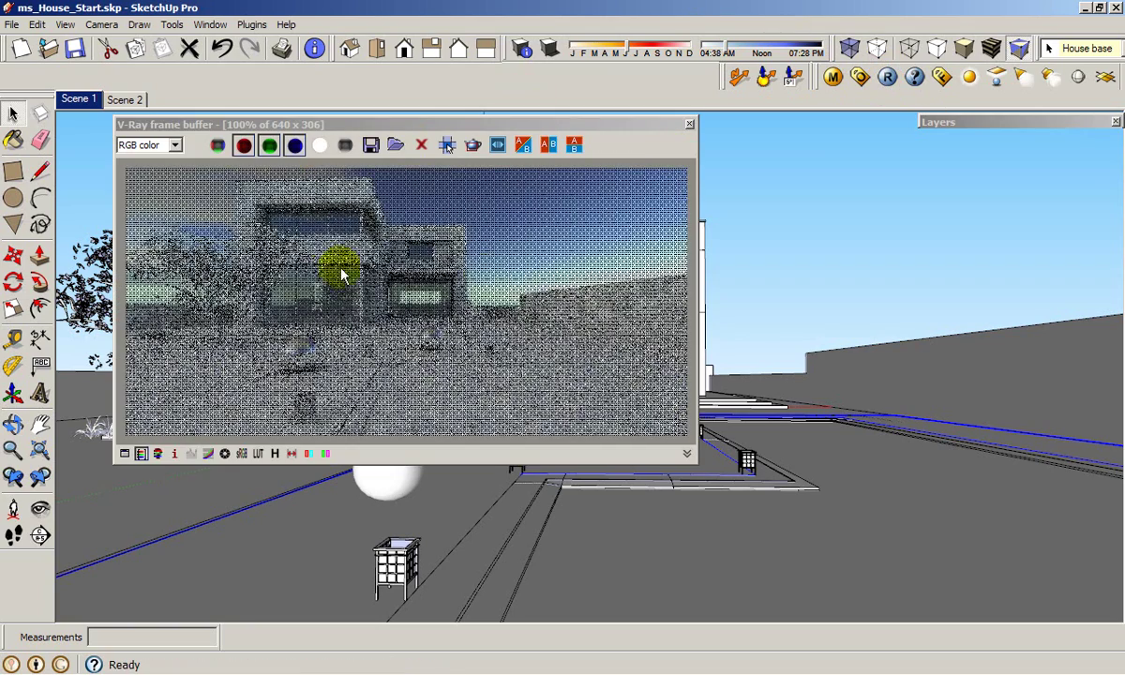
pyautogui.moveTo(407, 122); pyautogui.dragTo(522, 154)
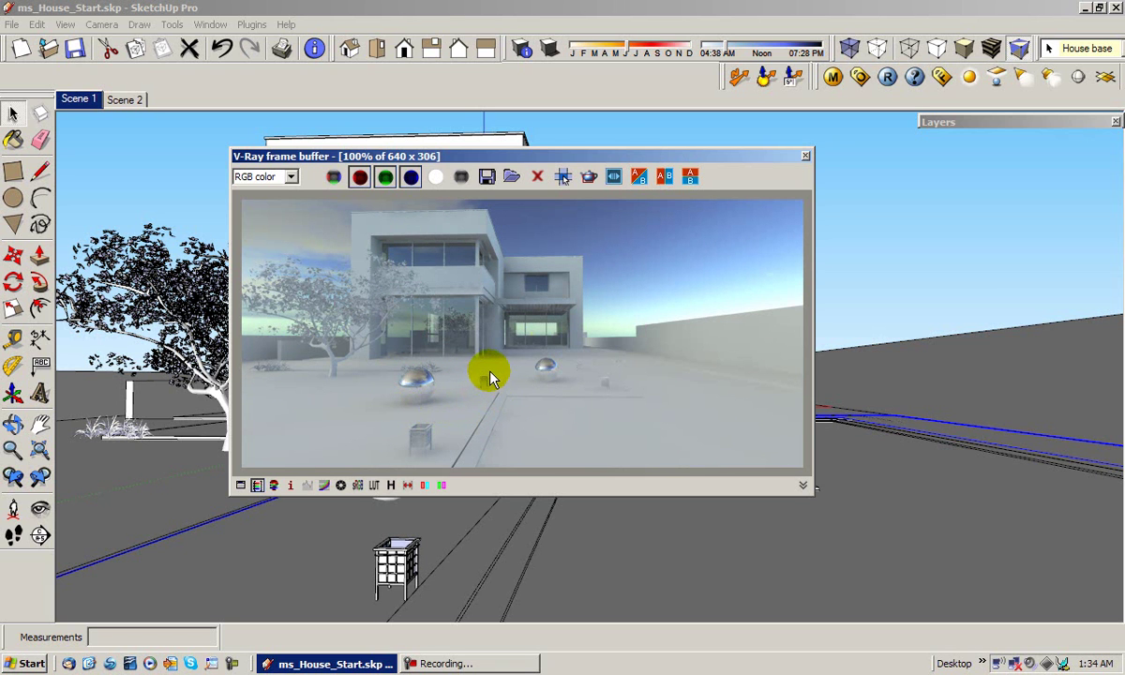
pyautogui.moveTo(755, 157); pyautogui.dragTo(1012, 280)
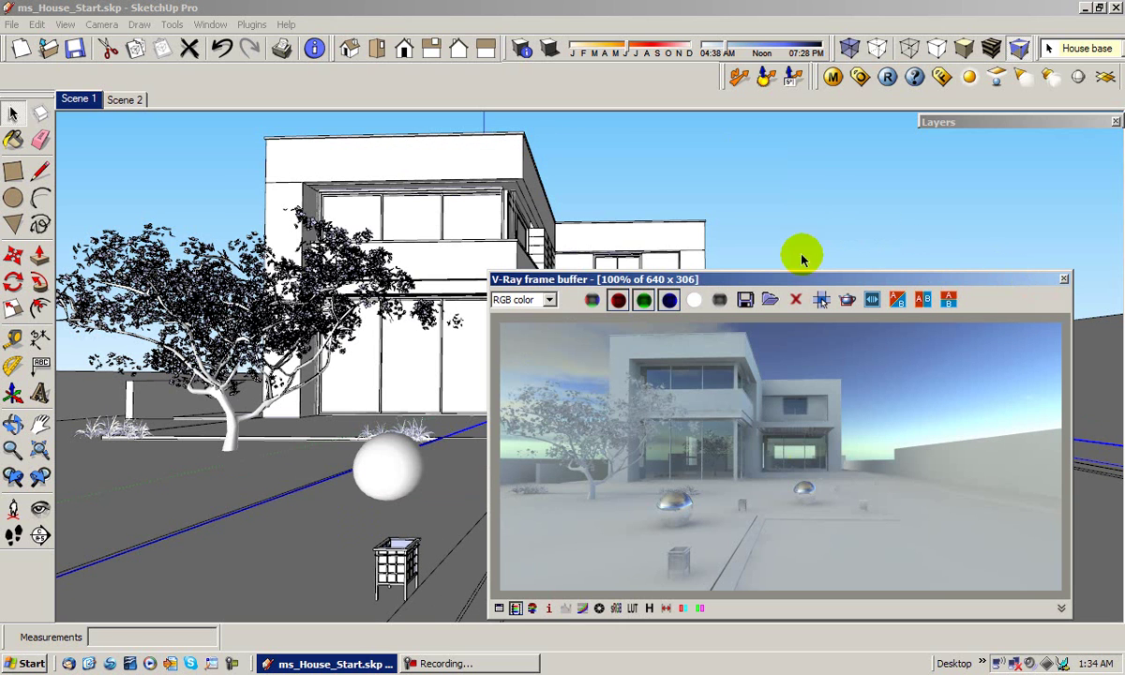
pyautogui.click(550, 49)
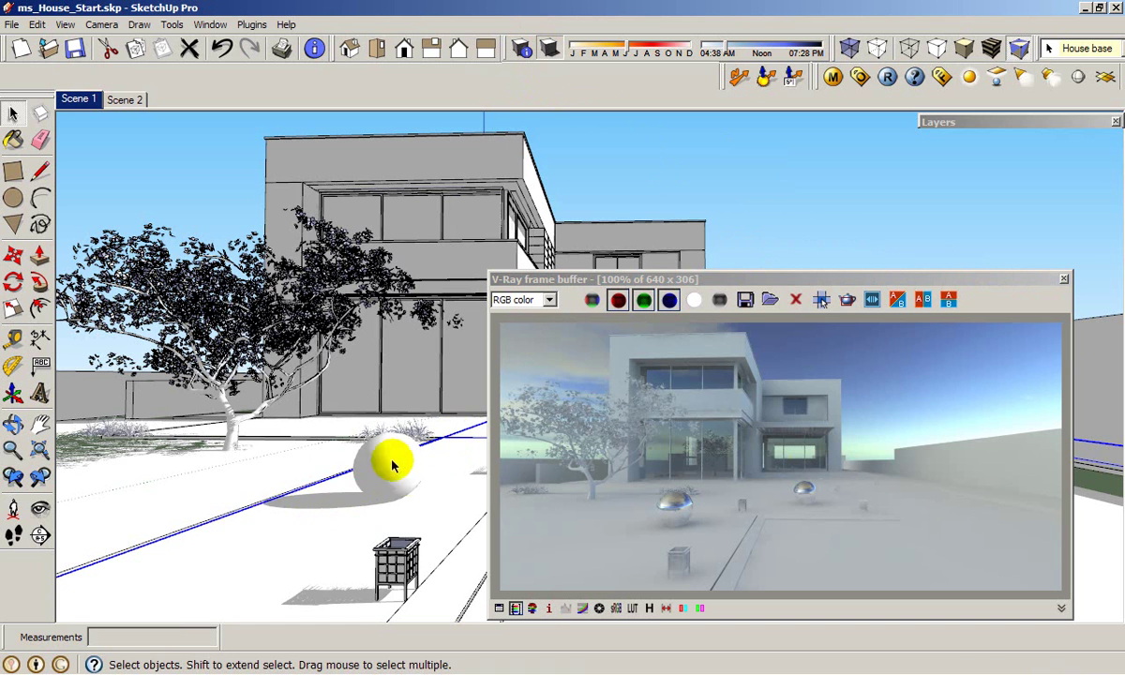
pyautogui.moveTo(602, 278); pyautogui.dragTo(649, 275)
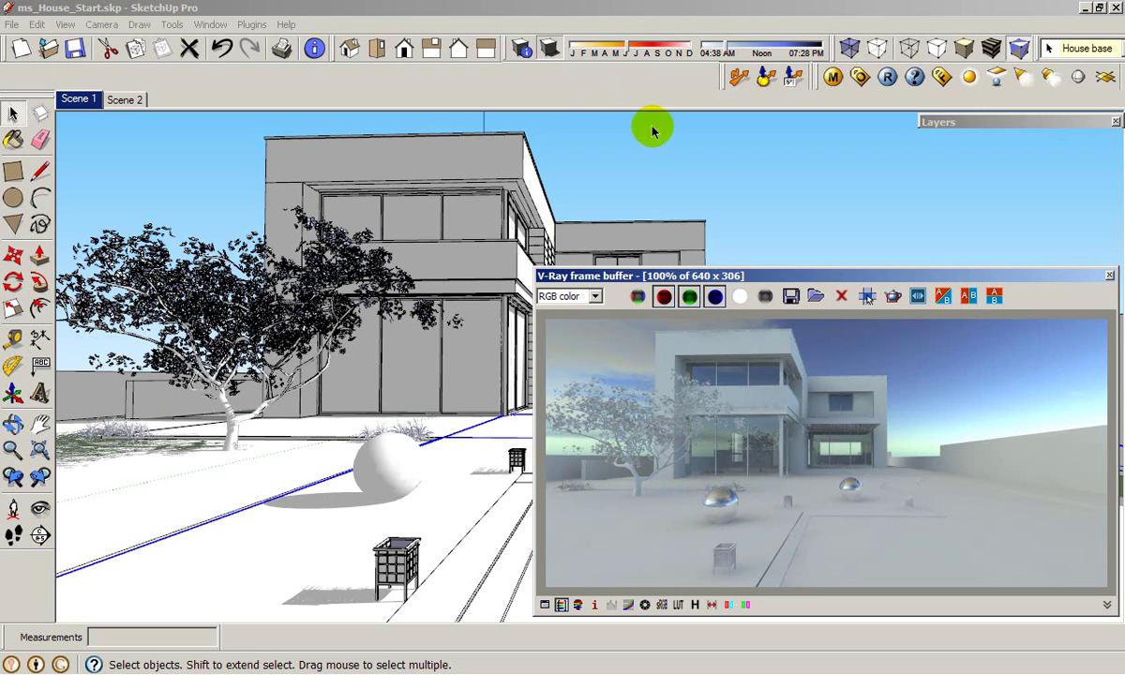
# - Move the sun's month toward September, adjust its time of day, then close the frame buffer
pyautogui.click(628, 46)
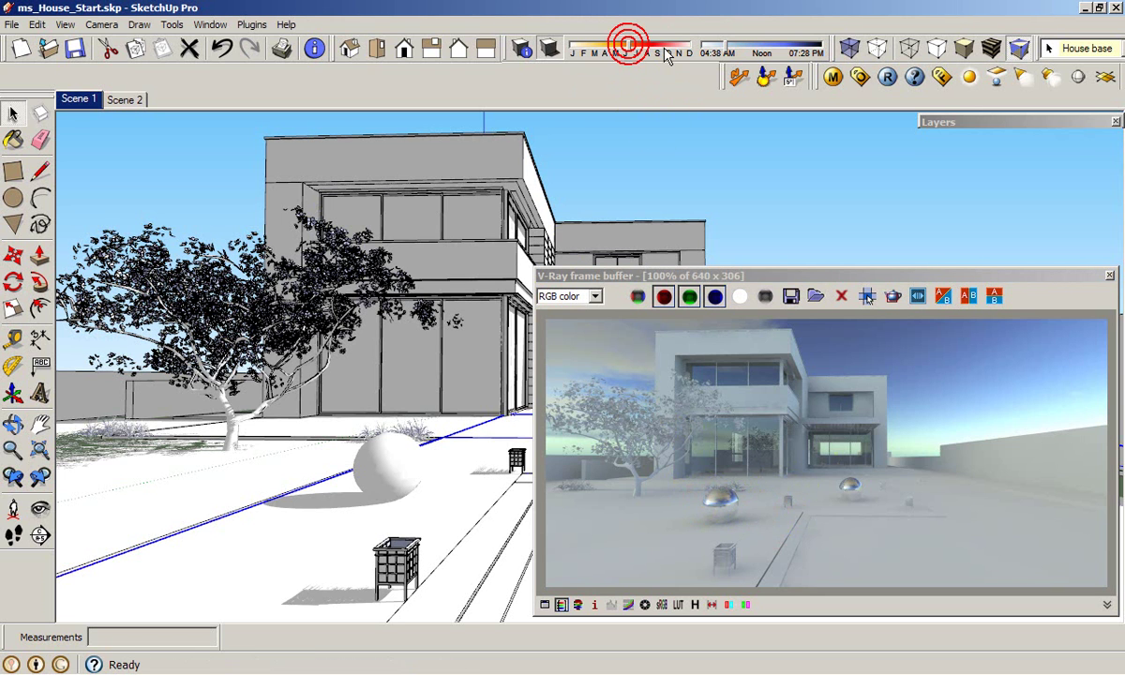
pyautogui.moveTo(666, 55); pyautogui.dragTo(665, 53)
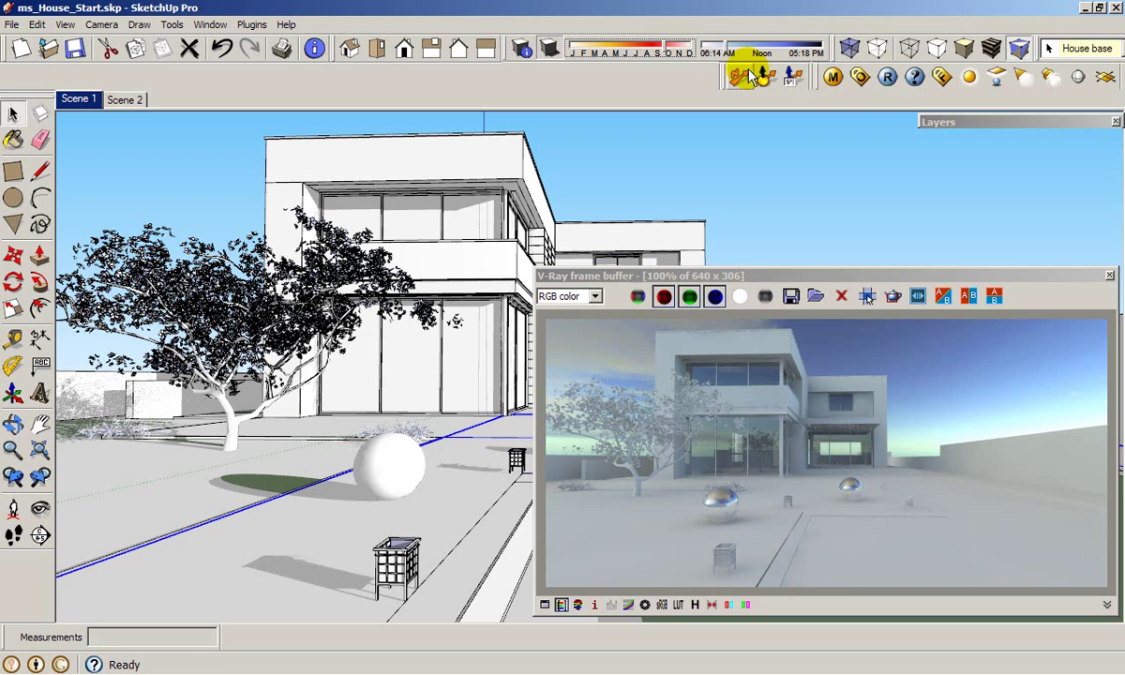
pyautogui.click(797, 44)
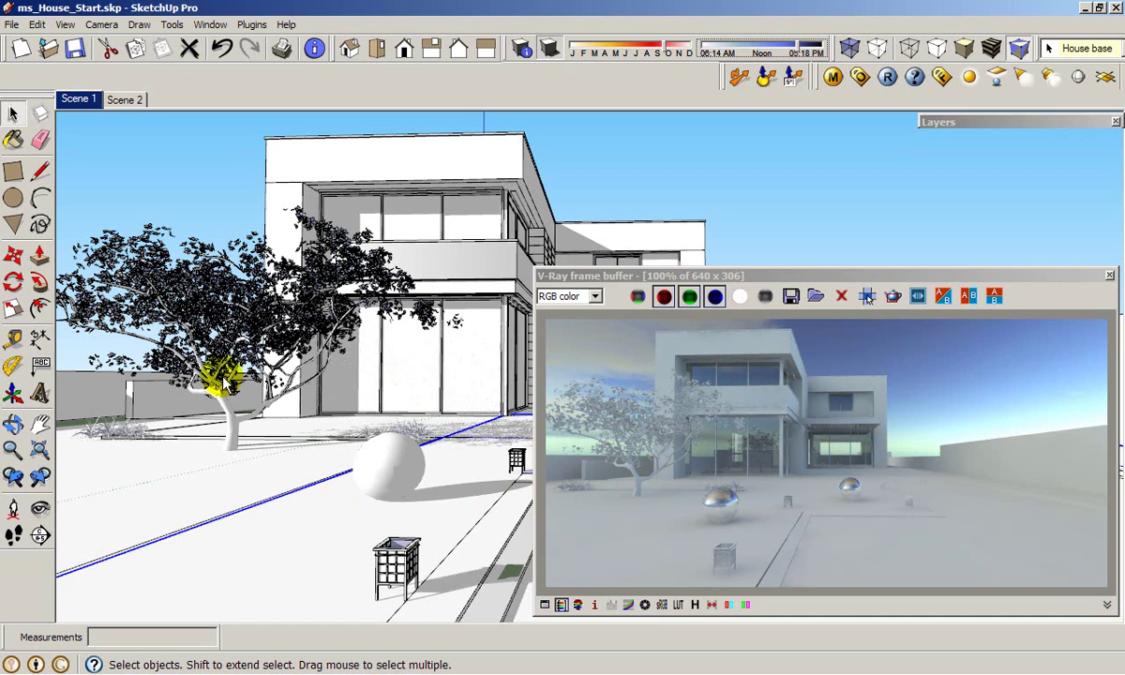
pyautogui.moveTo(801, 279); pyautogui.dragTo(591, 248)
pyautogui.click(897, 246)
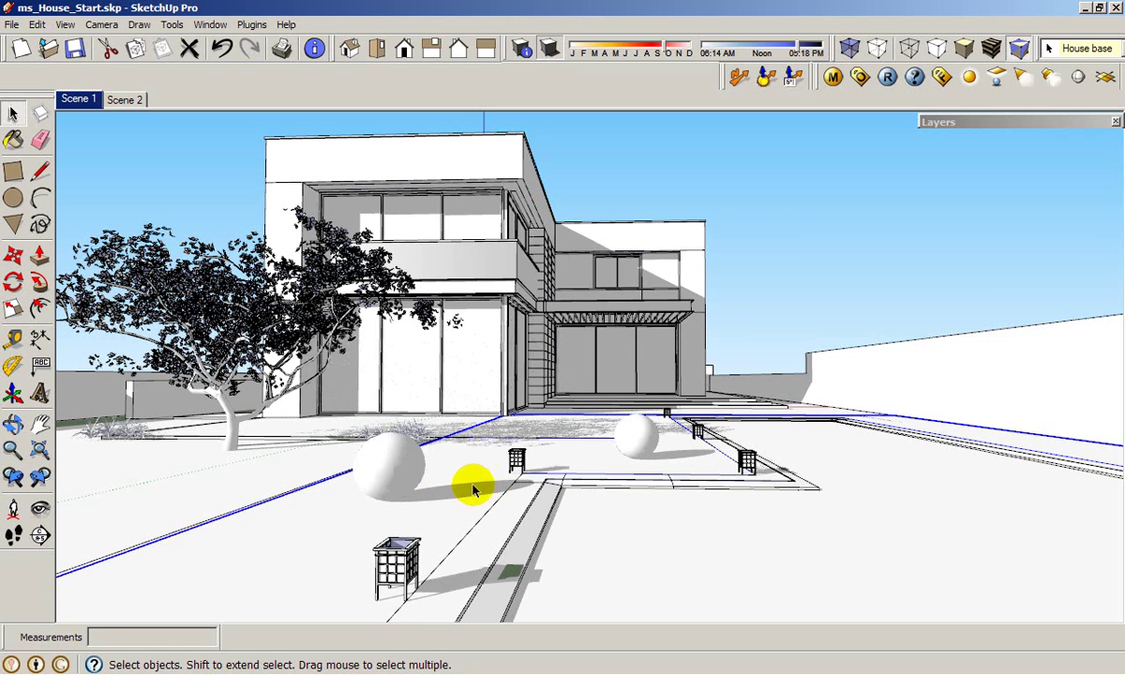
# - In the V-Ray render options, turn on default lights under Global Switches, then collapse it
pyautogui.click(861, 76)
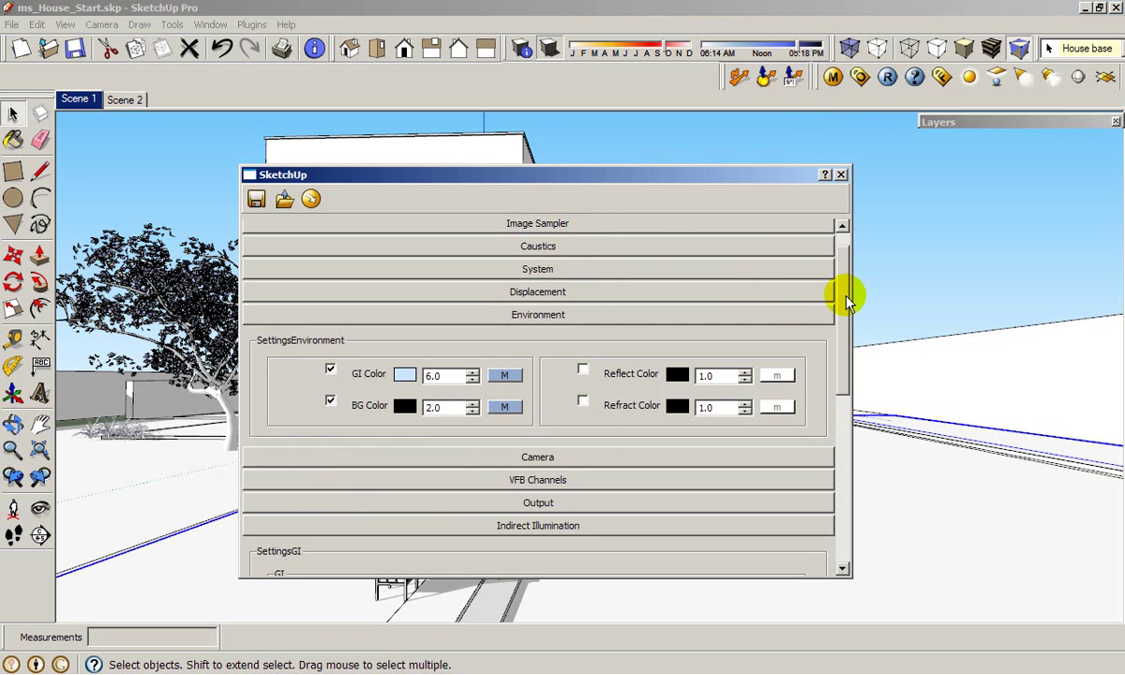
pyautogui.scroll(2, 843, 298)
pyautogui.click(621, 229)
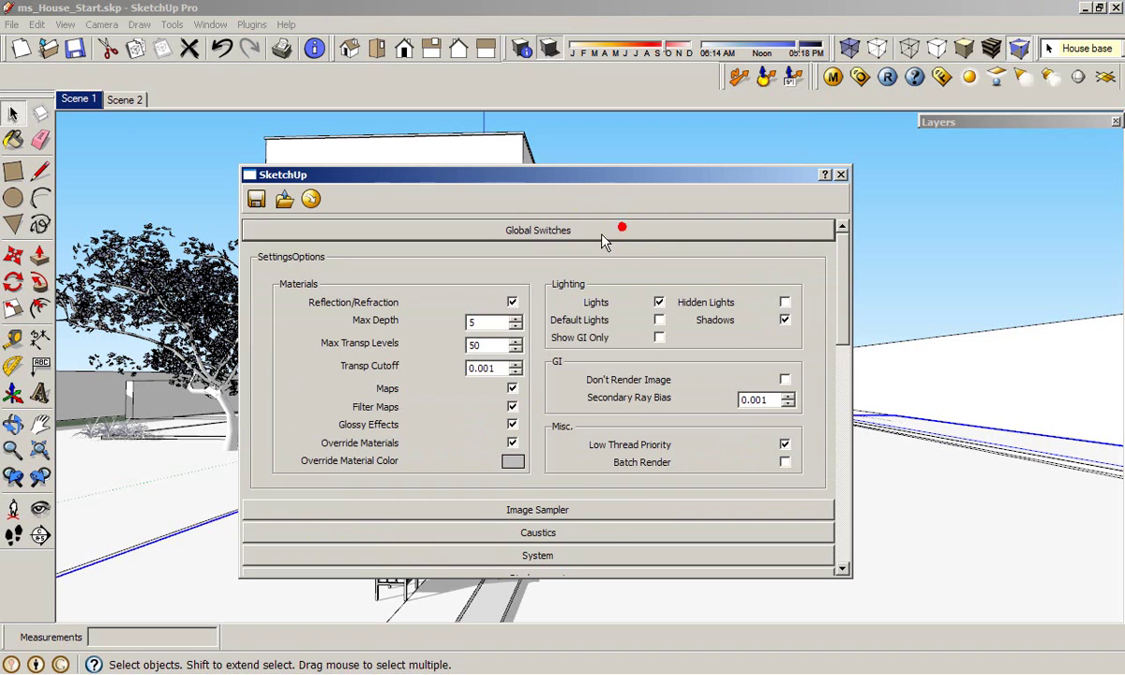
pyautogui.click(659, 319)
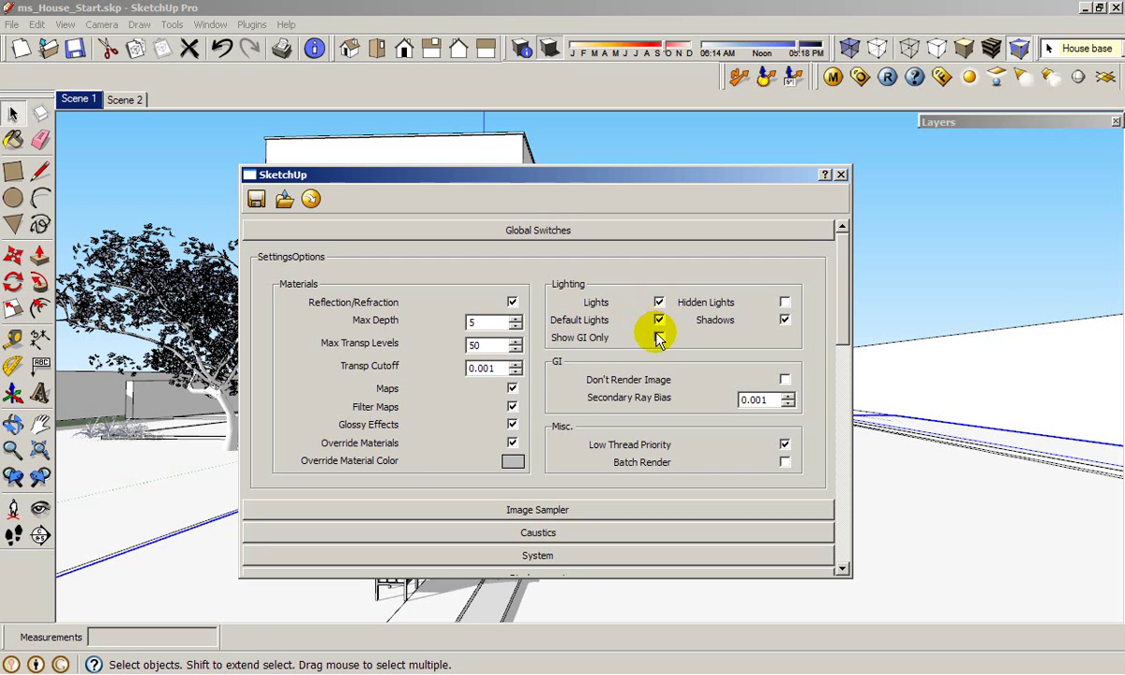
pyautogui.moveTo(659, 339)
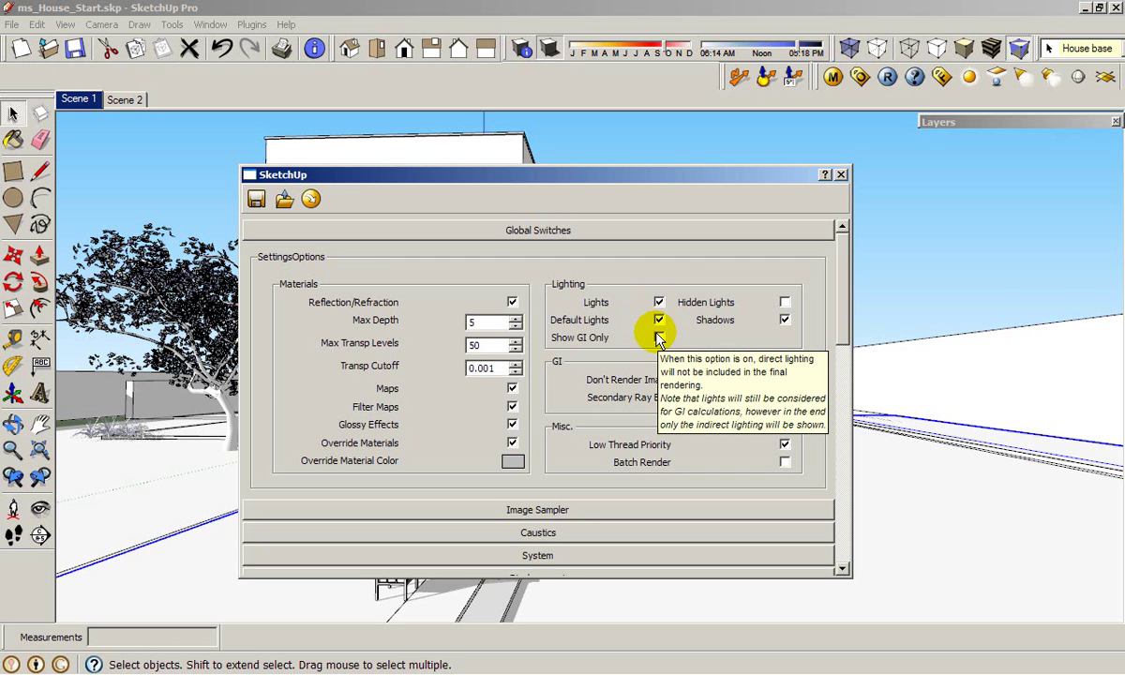
pyautogui.click(629, 229)
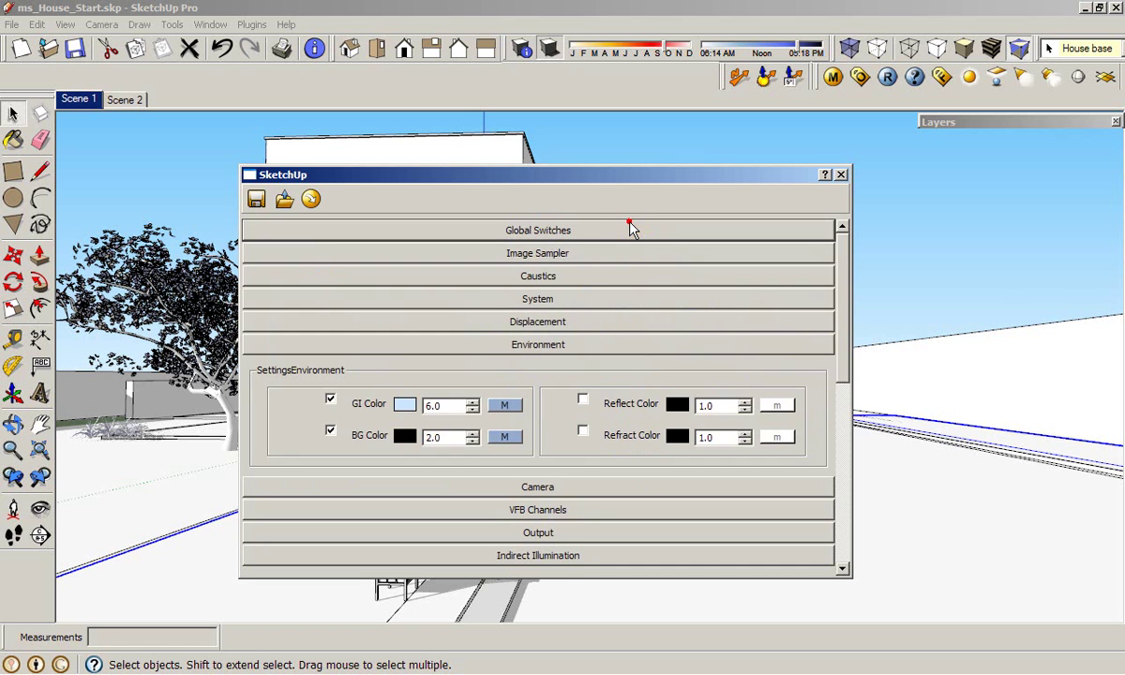
# - Collapse Environment, review the Camera rollout, and collapse it so the GI settings show
pyautogui.click(573, 344)
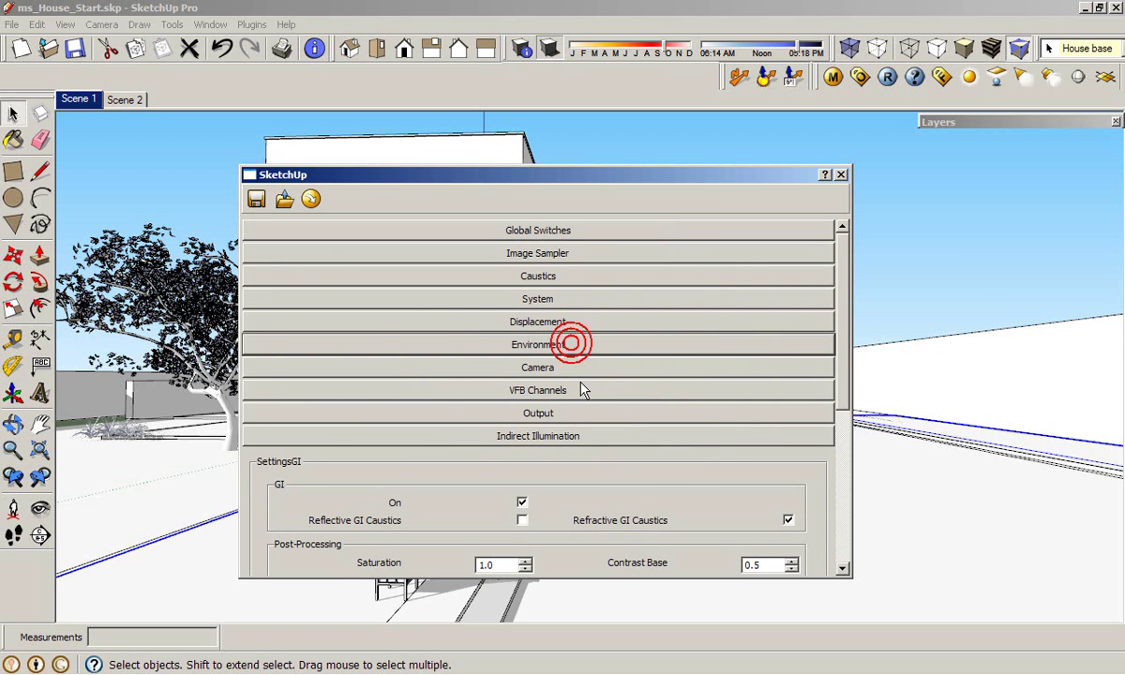
pyautogui.click(577, 367)
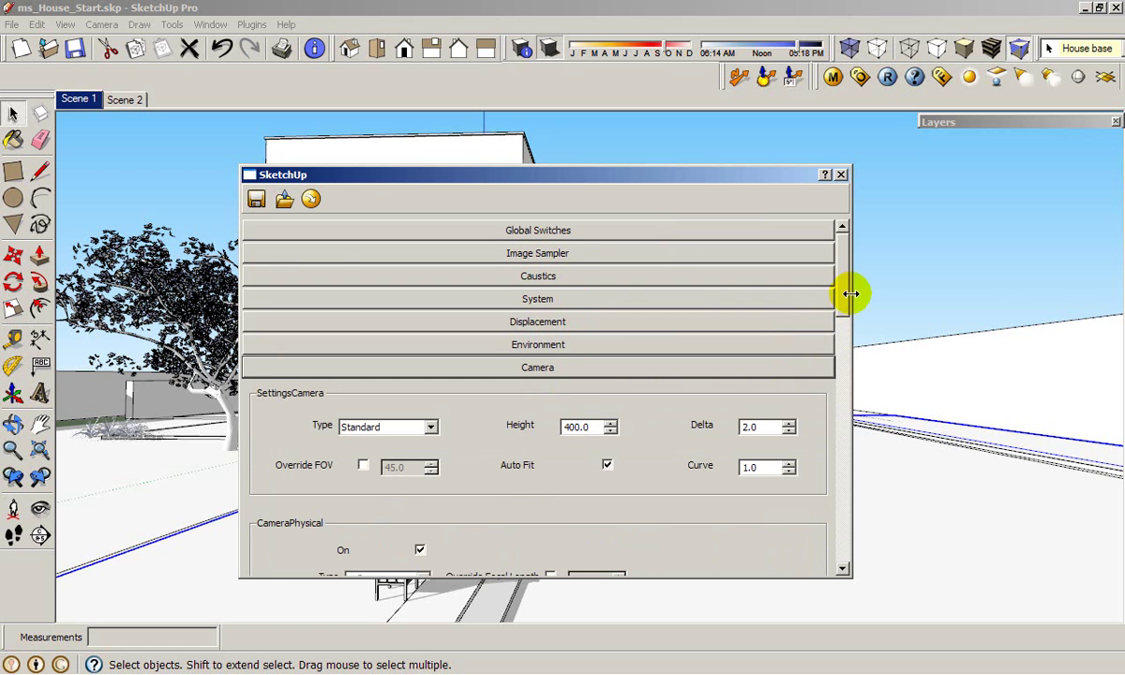
pyautogui.moveTo(848, 296); pyautogui.dragTo(847, 364)
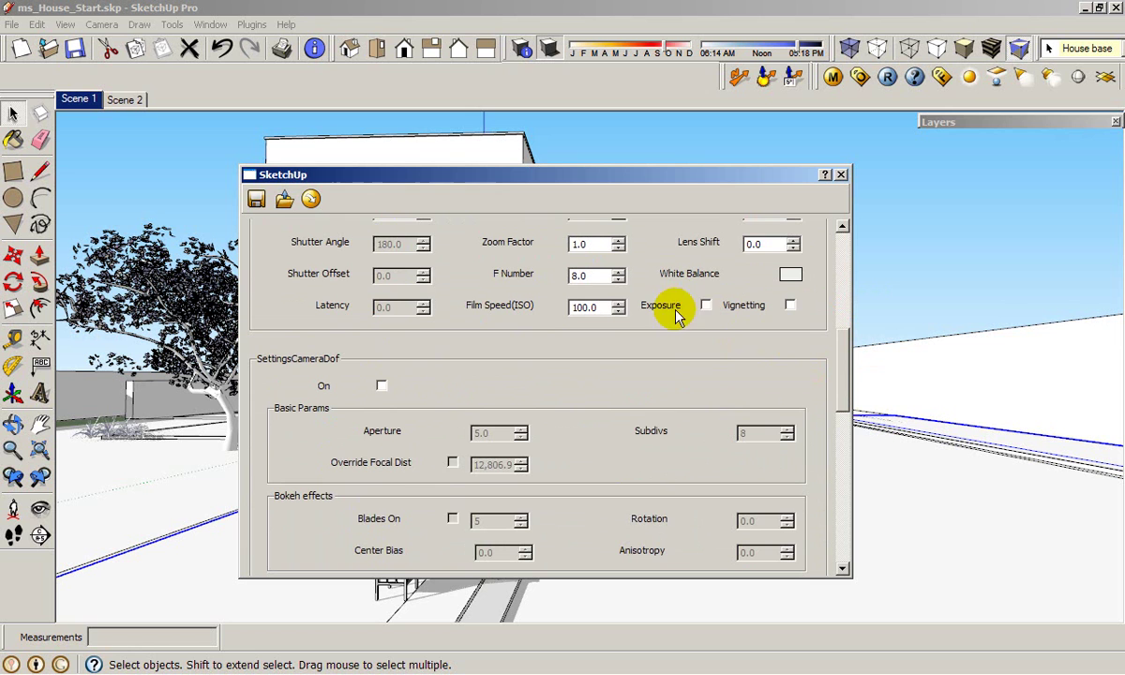
pyautogui.moveTo(848, 376); pyautogui.dragTo(823, 276)
pyautogui.click(603, 368)
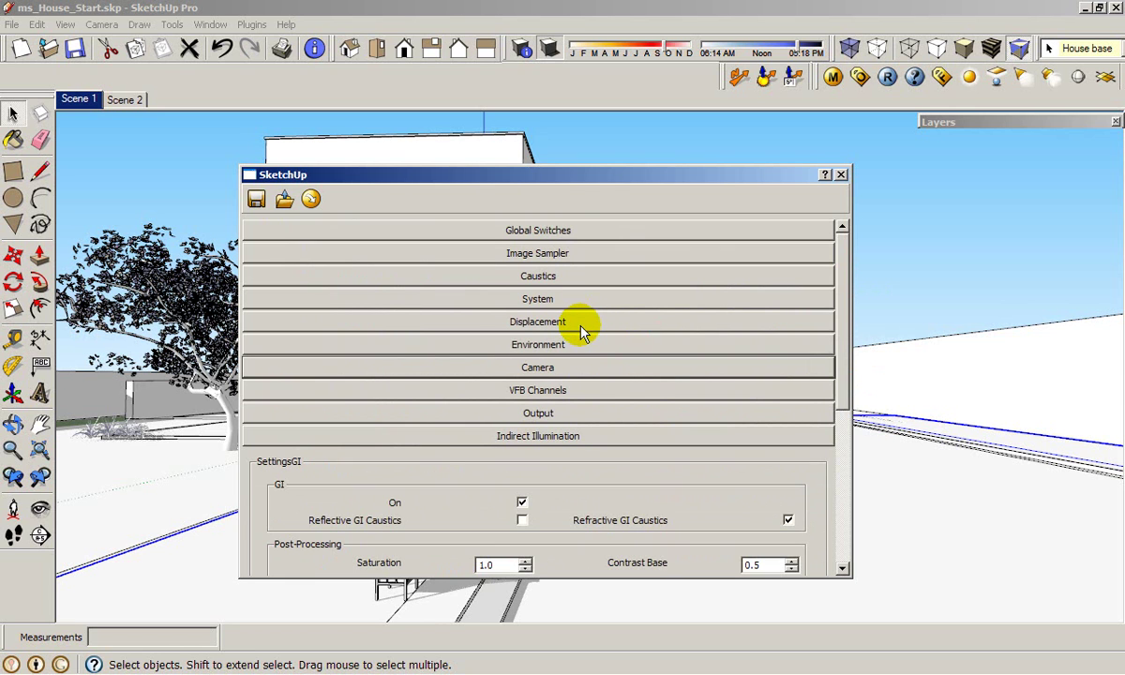
# - Expand Environment, select the GI multiplier 6.0, and enable the Reflect Color override
pyautogui.click(577, 345)
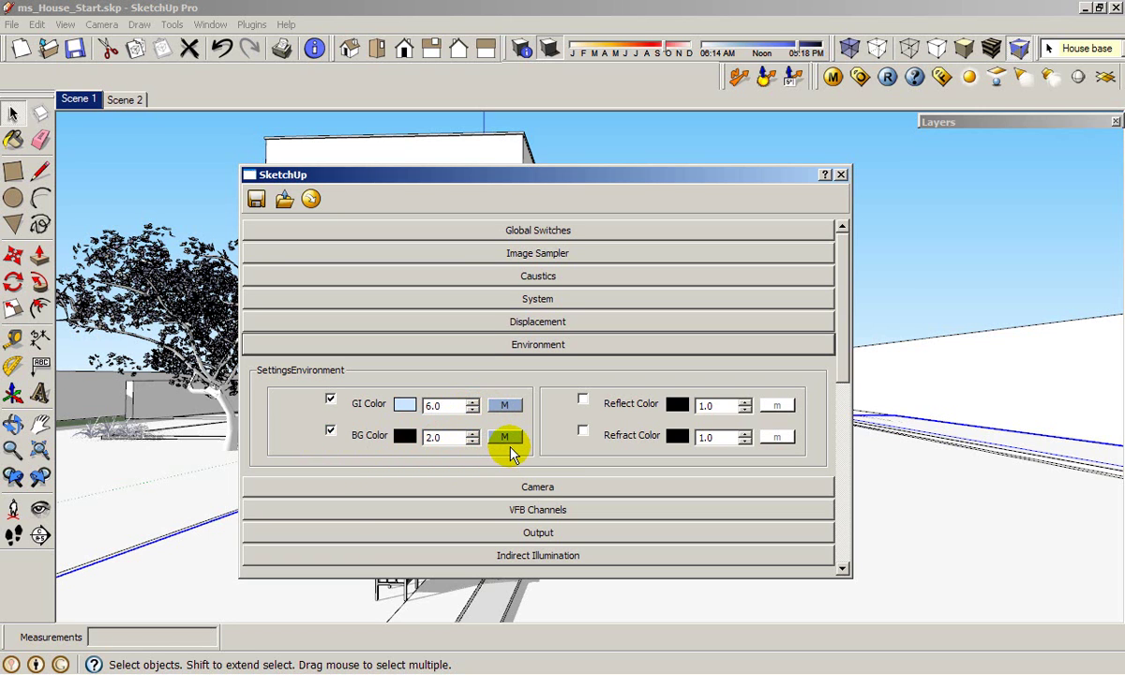
pyautogui.doubleClick(447, 405)
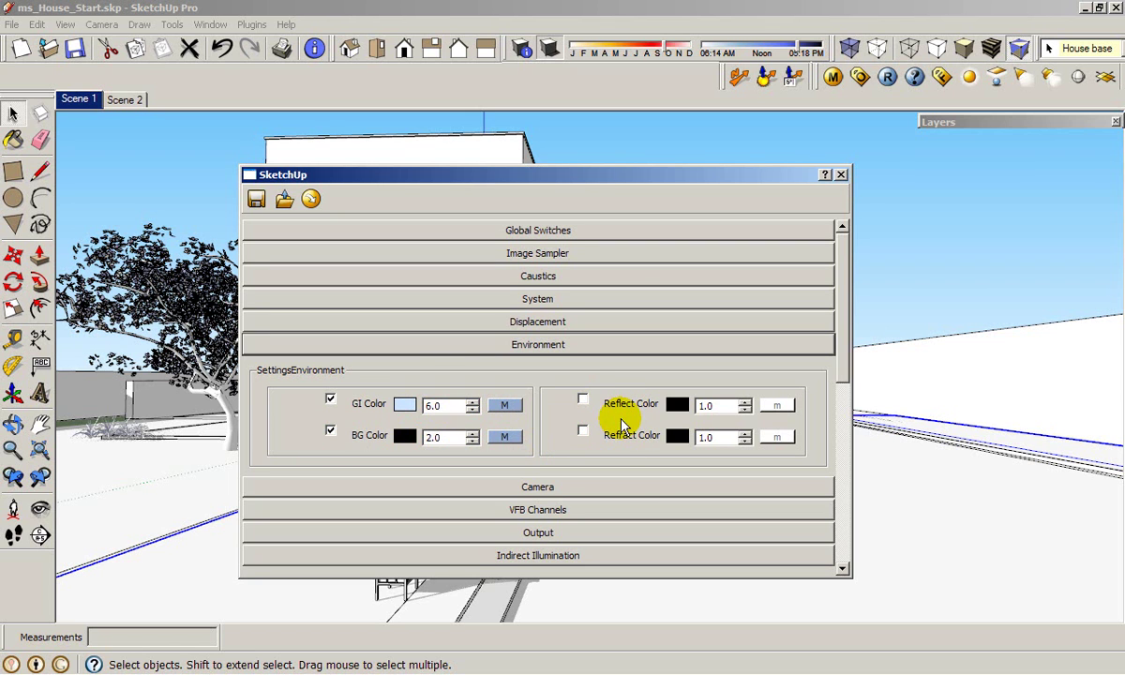
pyautogui.click(583, 399)
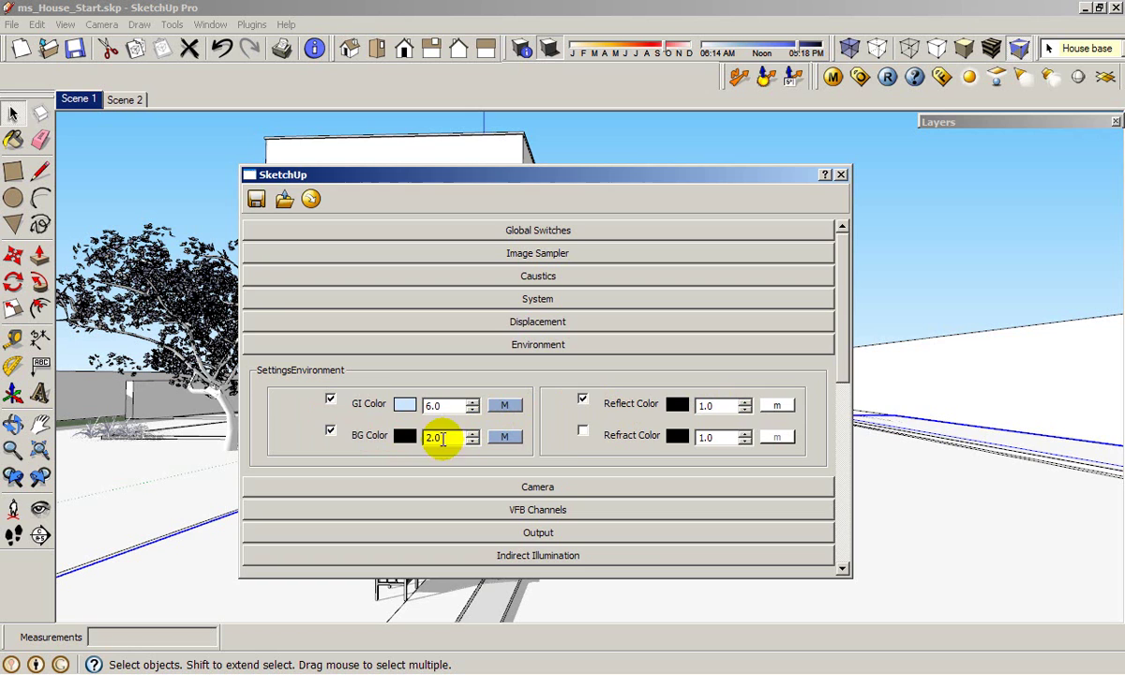
# - Assign a TexSky map to the reflection slot with /SunLight as its sun
pyautogui.click(776, 405)
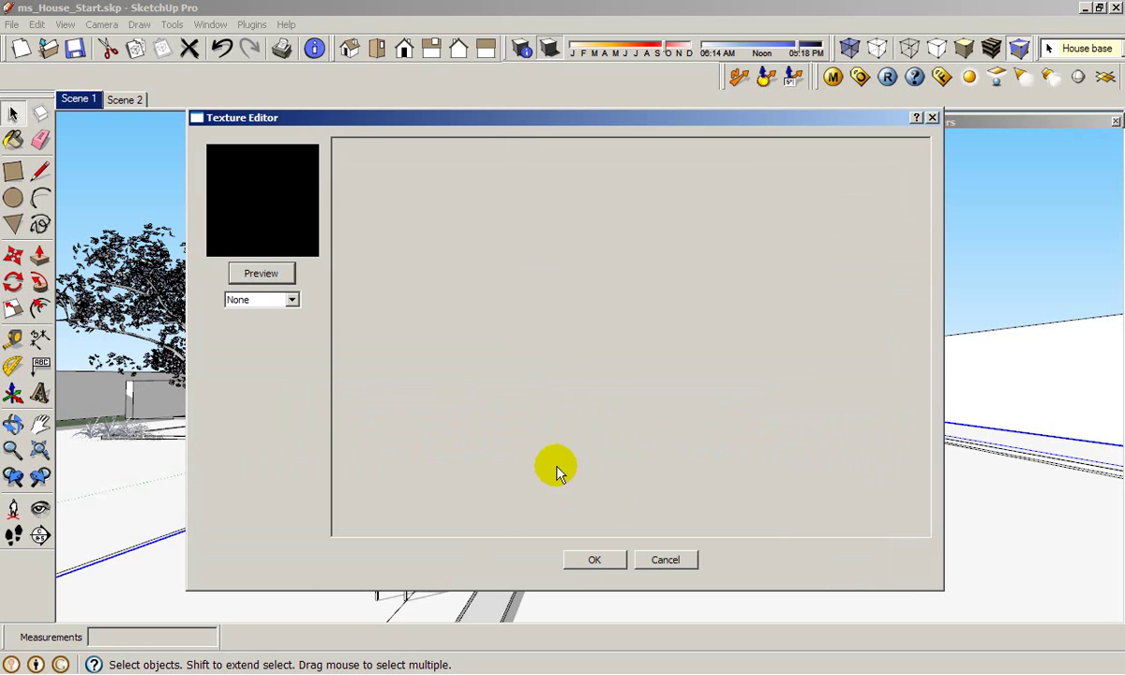
pyautogui.click(292, 300)
pyautogui.click(294, 336)
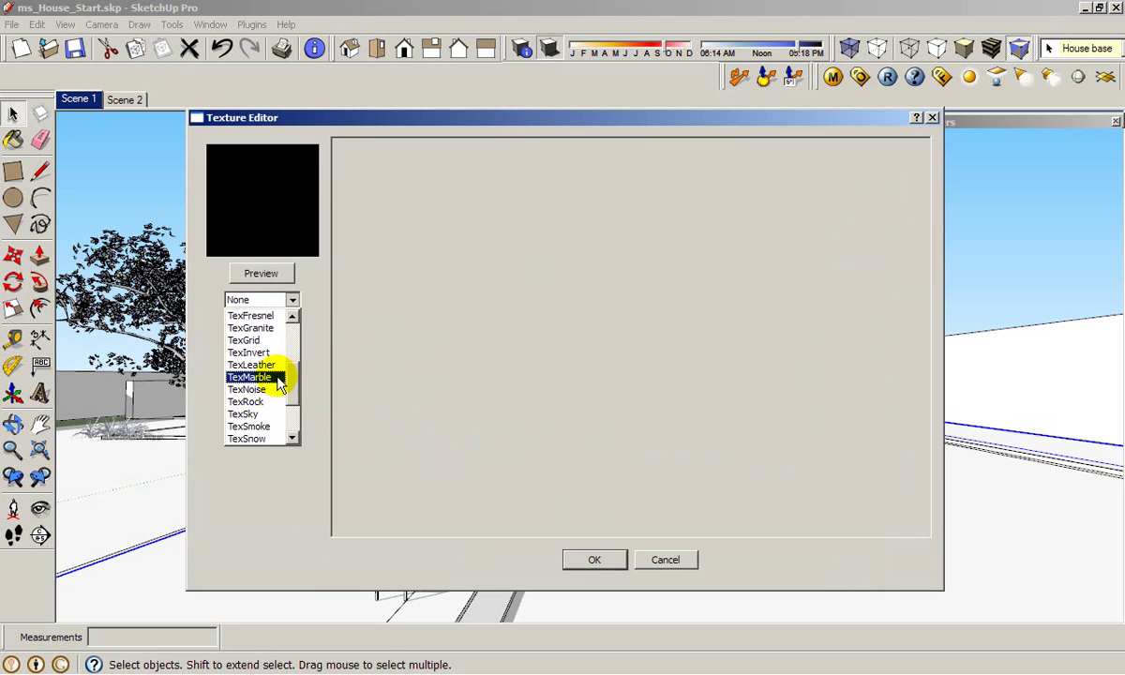
pyautogui.click(251, 416)
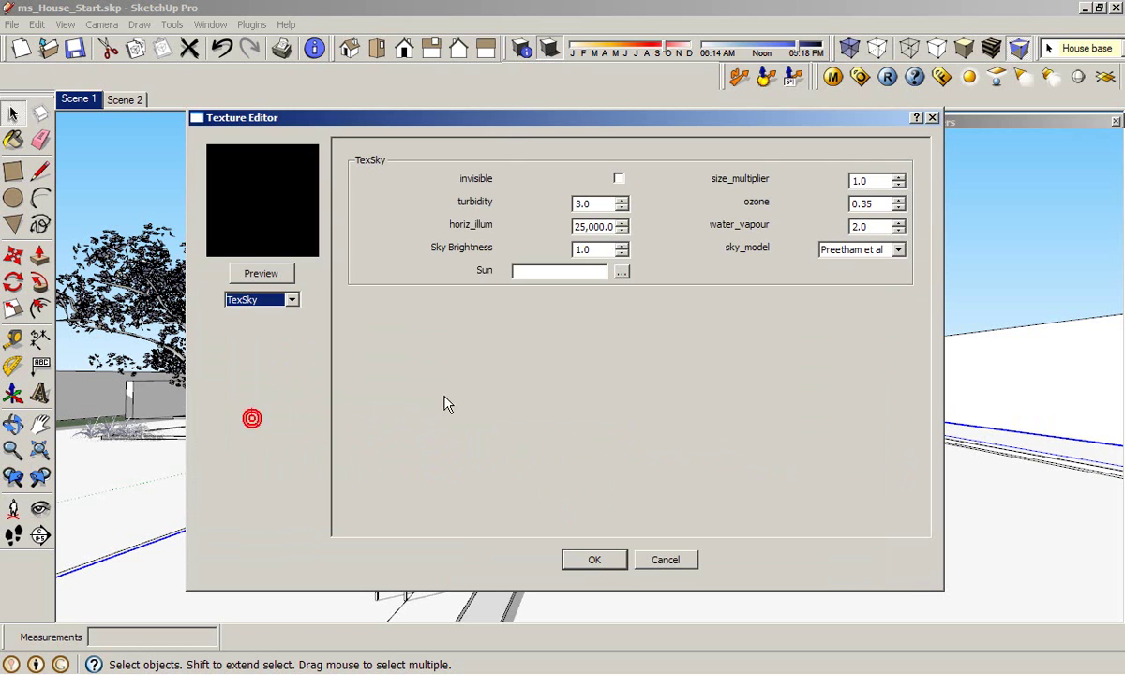
pyautogui.click(622, 272)
pyautogui.click(519, 333)
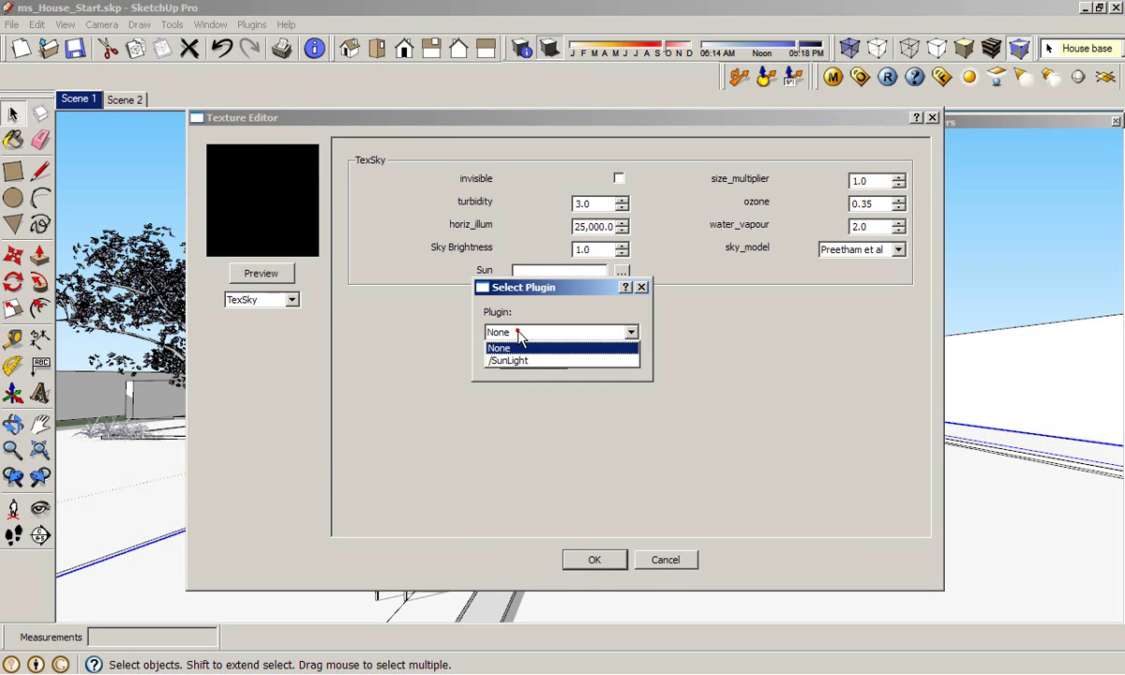
pyautogui.click(525, 360)
pyautogui.click(544, 366)
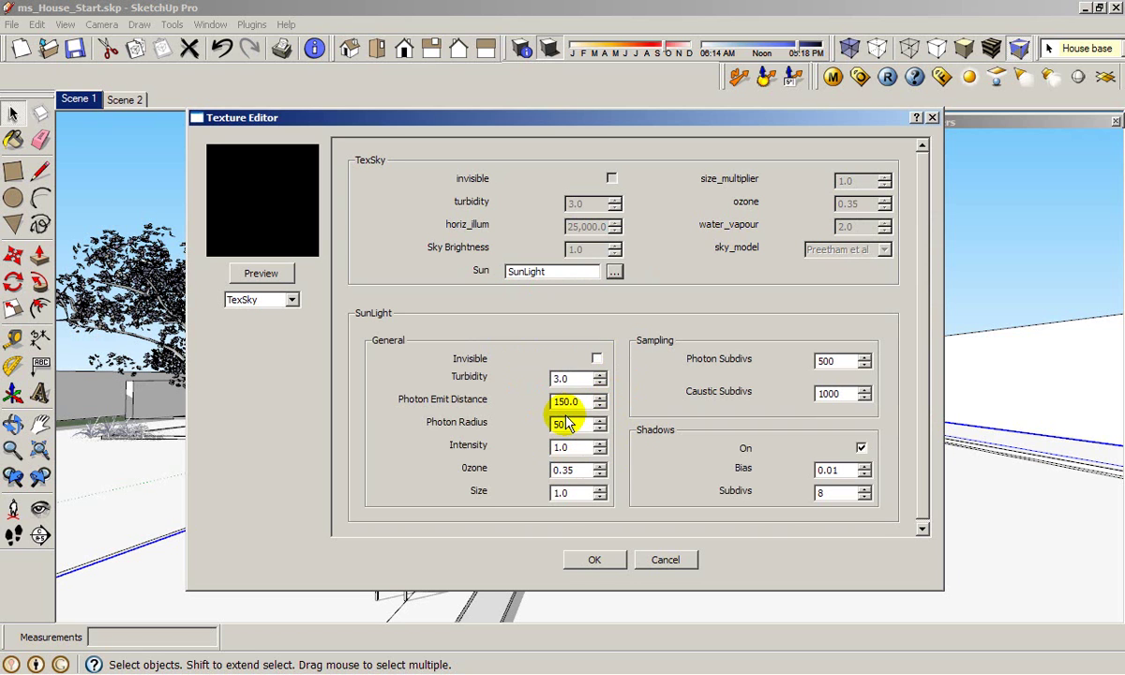
pyautogui.click(556, 464)
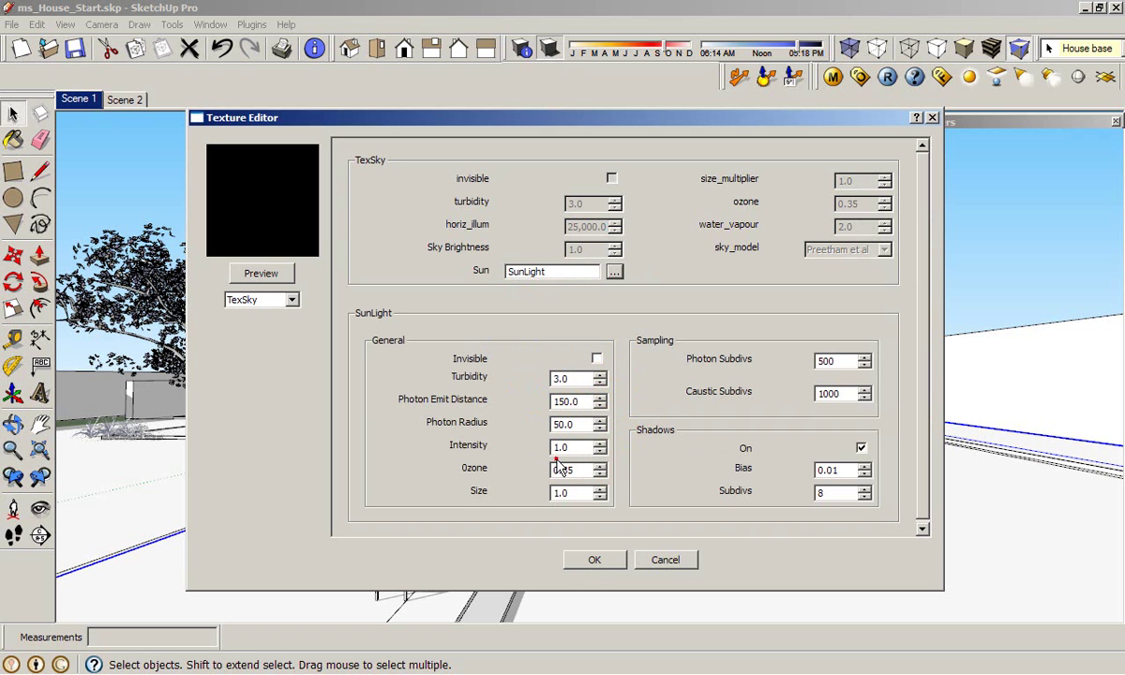
# - Set the sky sun Intensity to 0.03 and Size to 10, and confirm with OK
pyautogui.click(582, 442)
pyautogui.press('BackSpace')
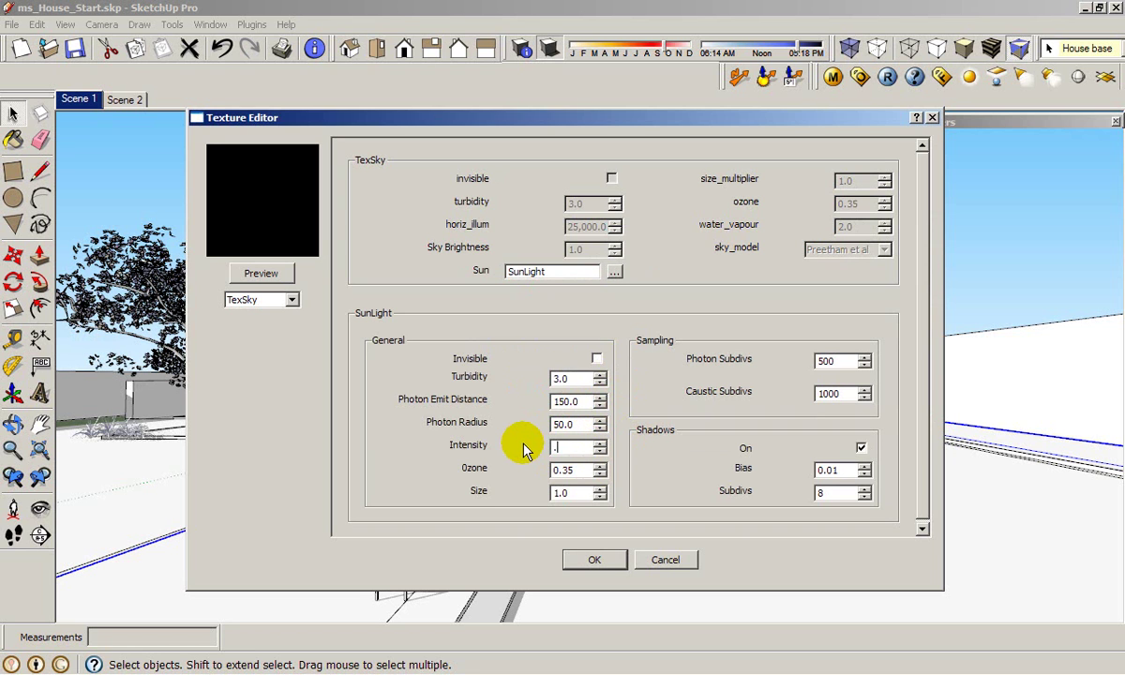
pyautogui.write('3')
pyautogui.click(576, 498)
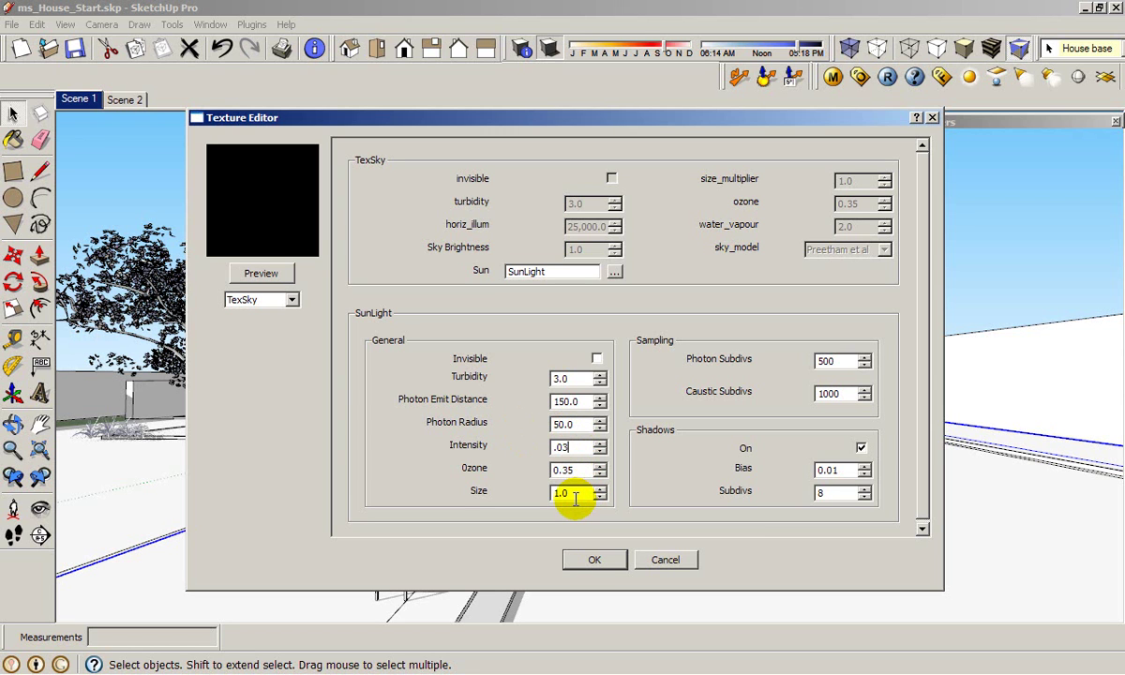
pyautogui.click(569, 495)
pyautogui.moveTo(573, 493); pyautogui.dragTo(528, 492)
pyautogui.write('2')
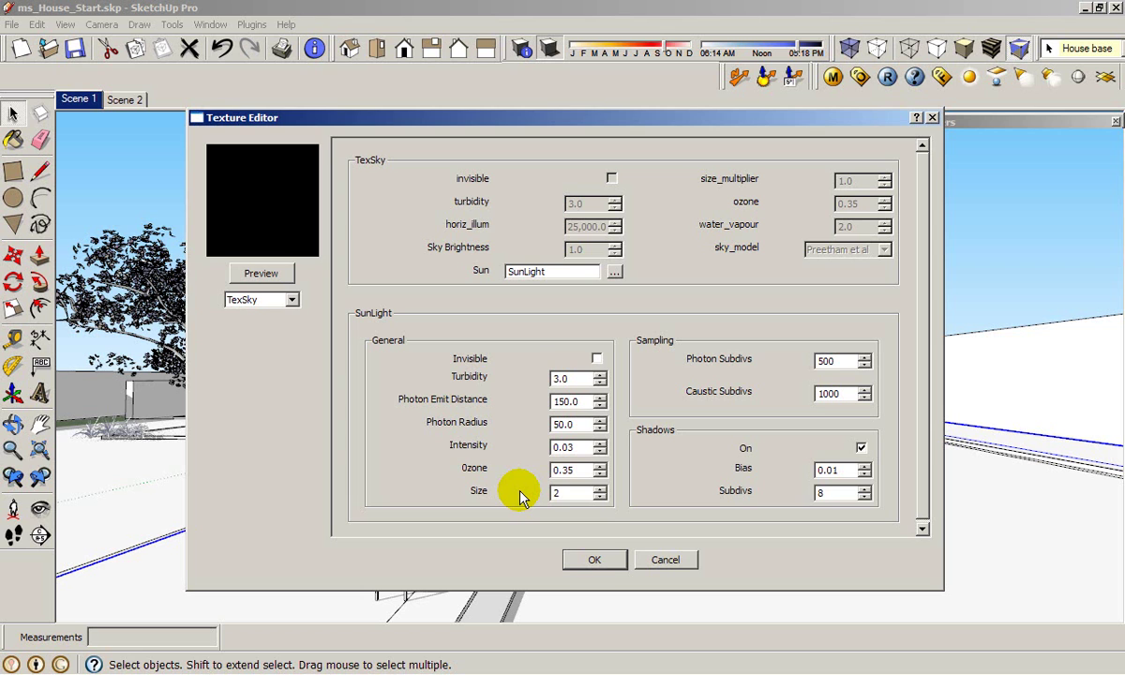
pyautogui.press('BackSpace')
pyautogui.write('10')
pyautogui.click(594, 561)
pyautogui.doubleClick(835, 492)
pyautogui.click(585, 559)
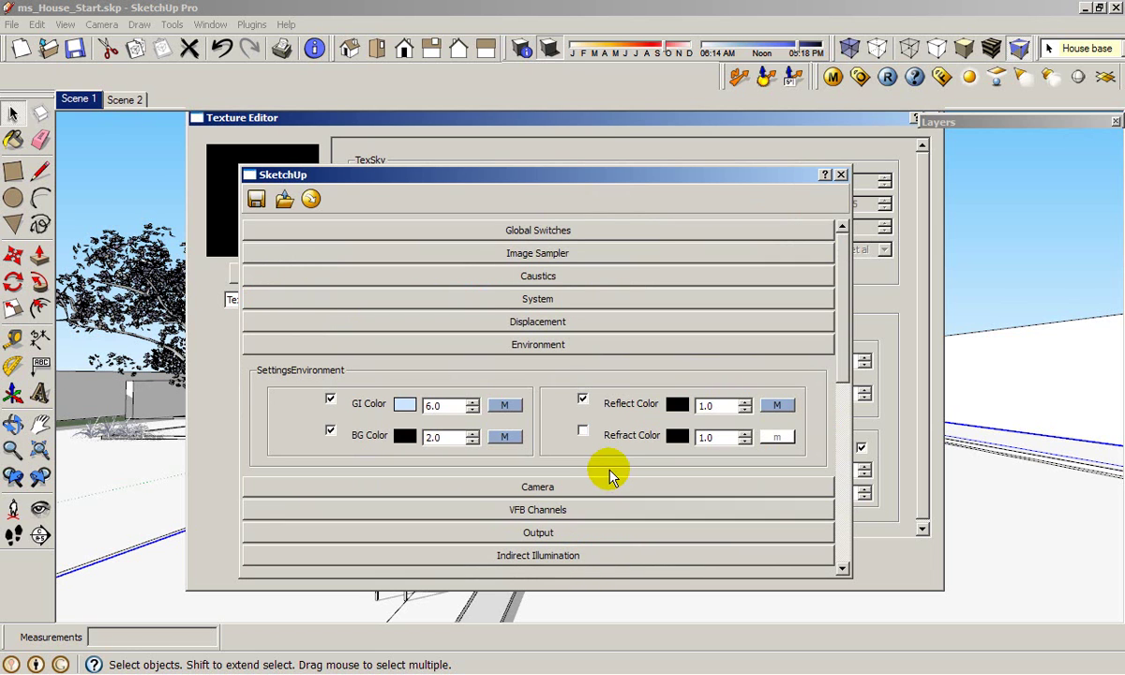
# - Turn the Reflect Color override off and re-expand the Environment rollout
pyautogui.click(582, 400)
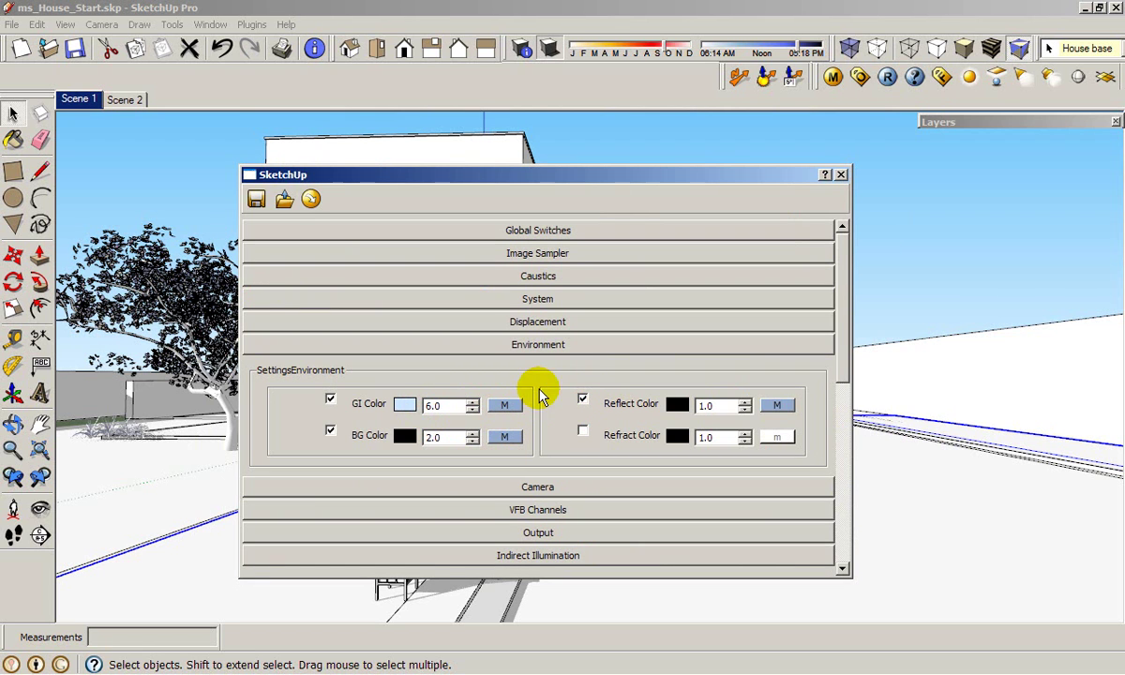
pyautogui.click(583, 400)
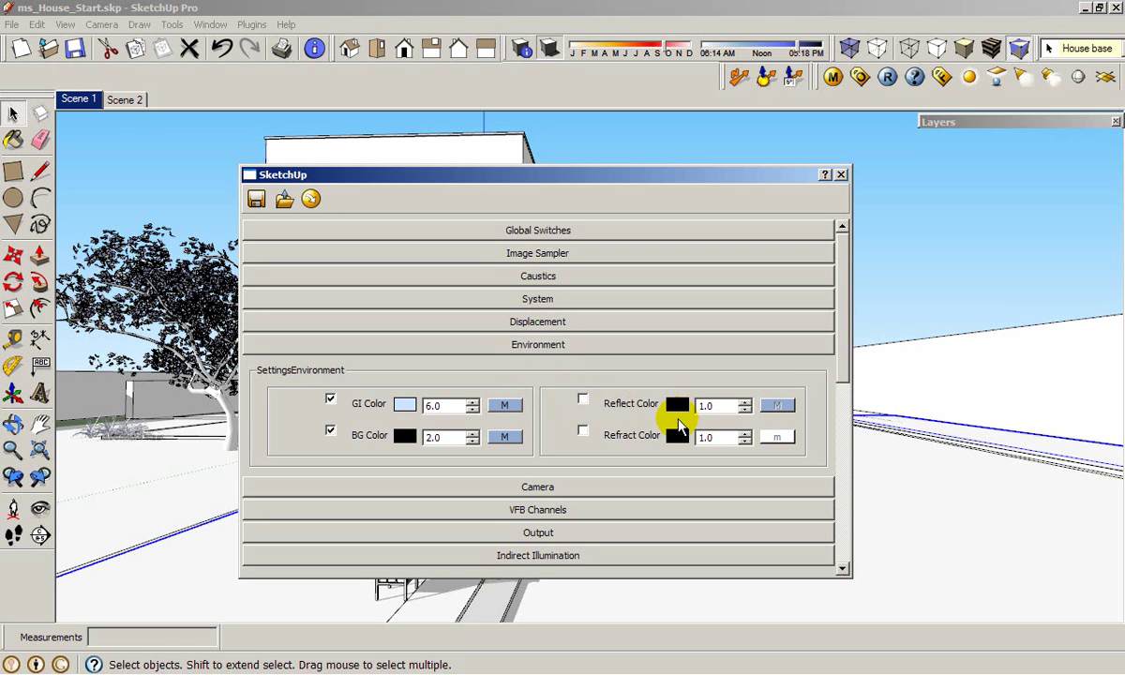
pyautogui.click(538, 346)
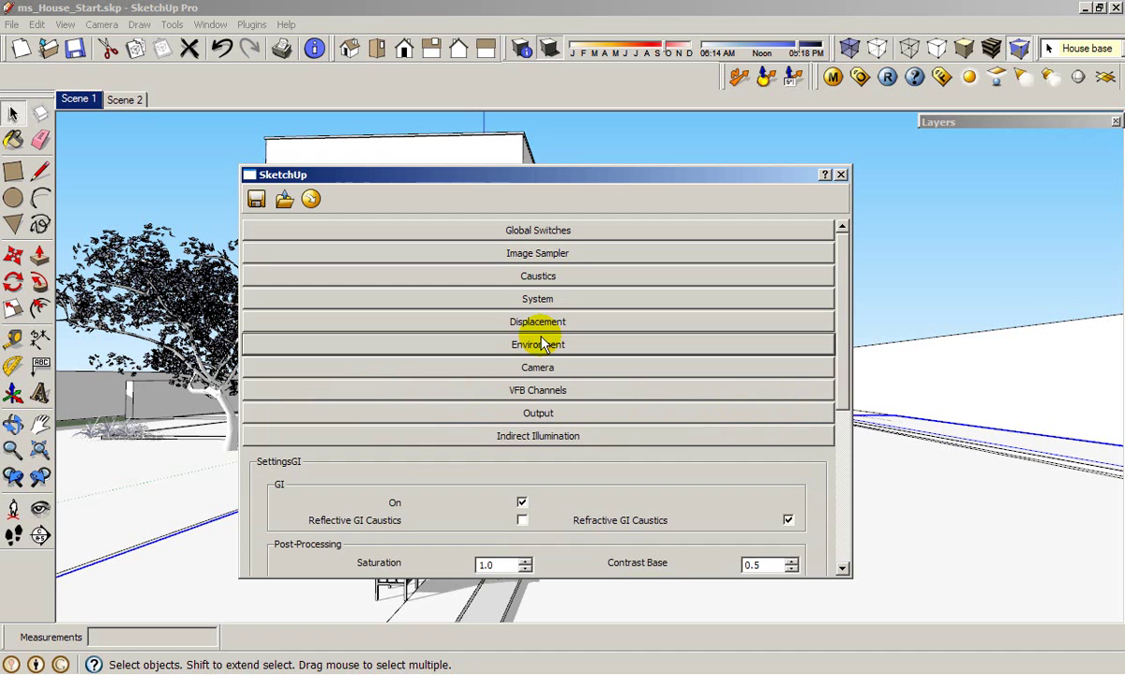
pyautogui.click(552, 347)
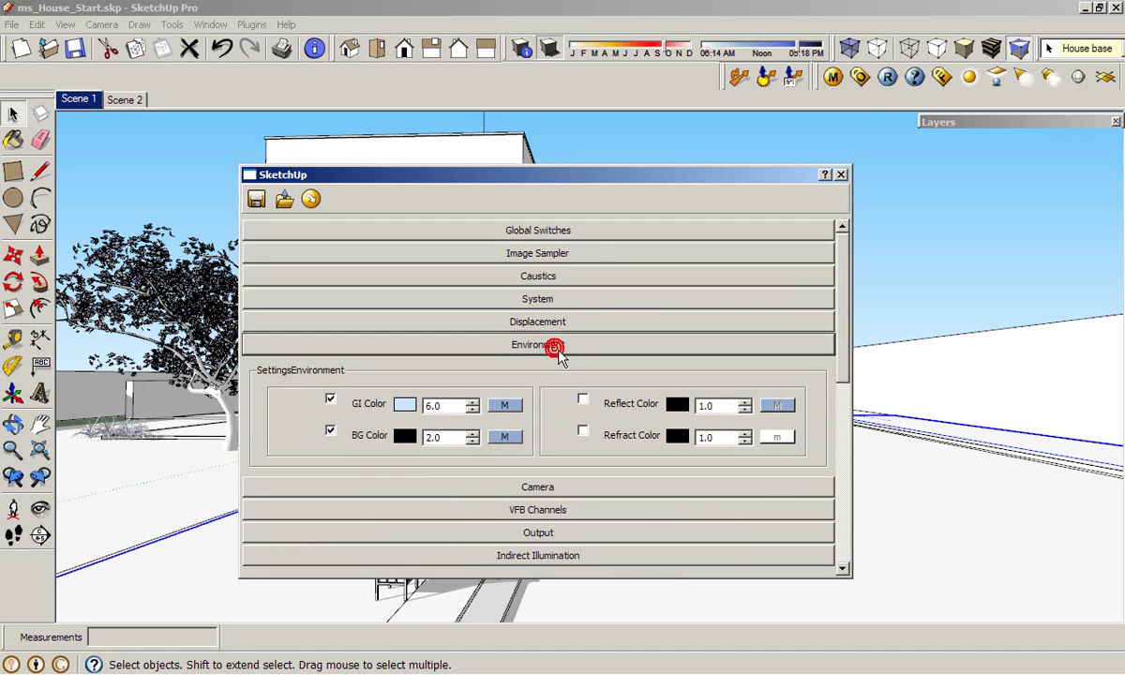
# - Start a V-Ray render of the house without the reflection override
pyautogui.click(888, 78)
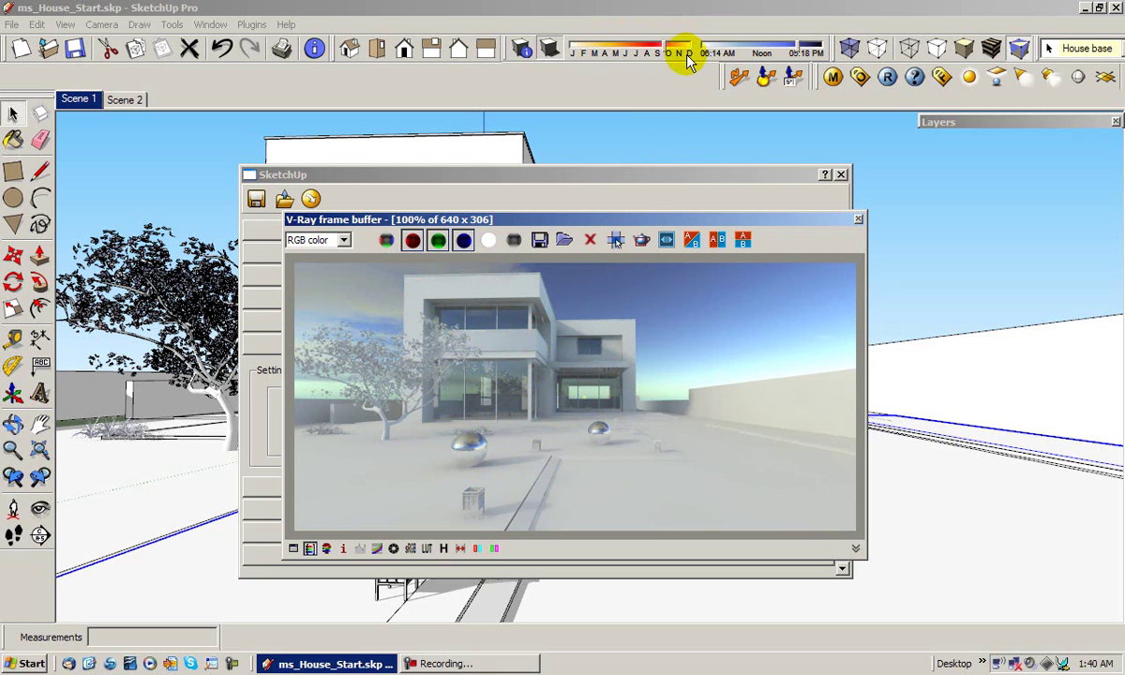
# - Bring the render options forward, check Global Switches, and close the options dialog
pyautogui.click(611, 174)
pyautogui.click(597, 231)
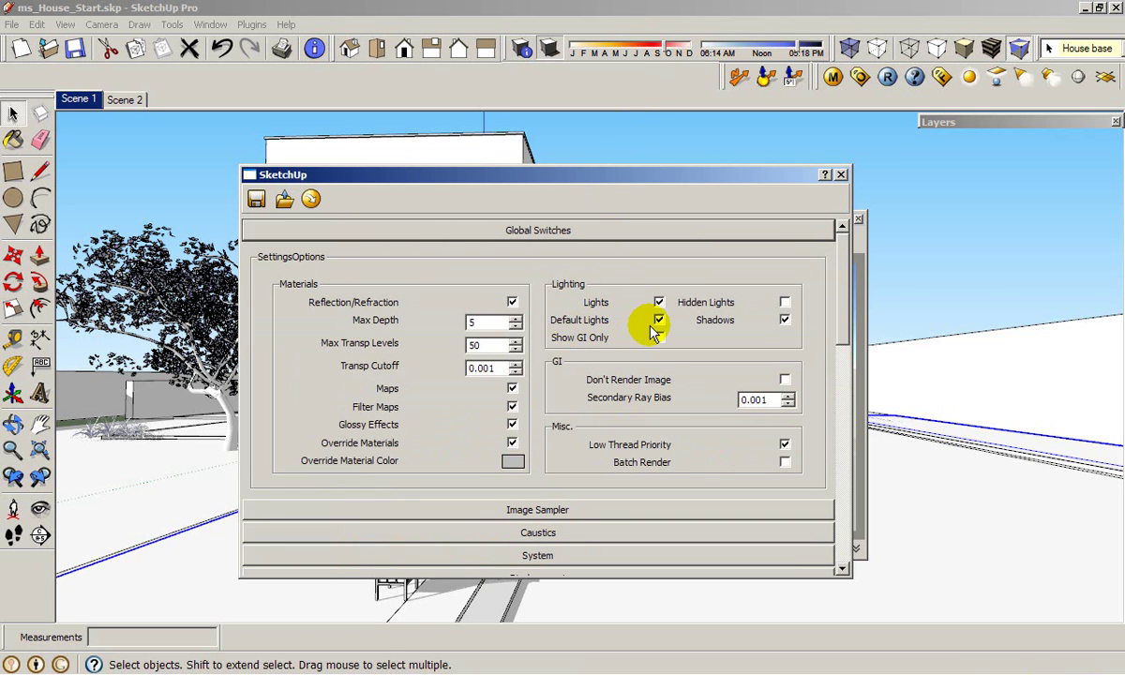
pyautogui.click(637, 231)
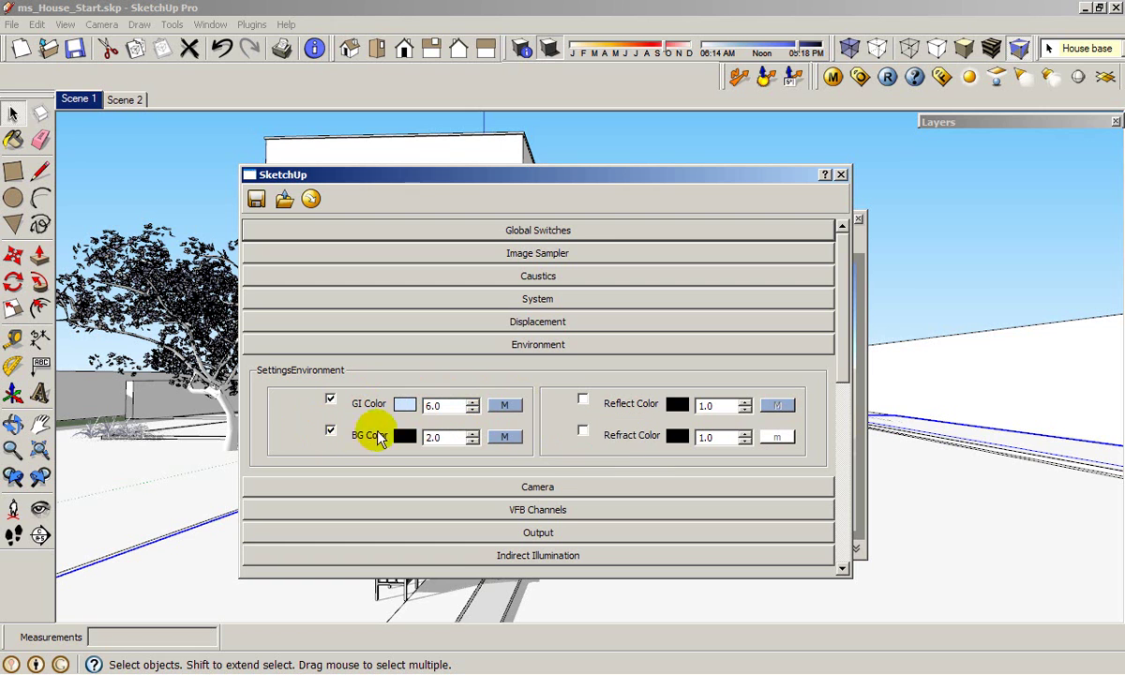
pyautogui.click(841, 175)
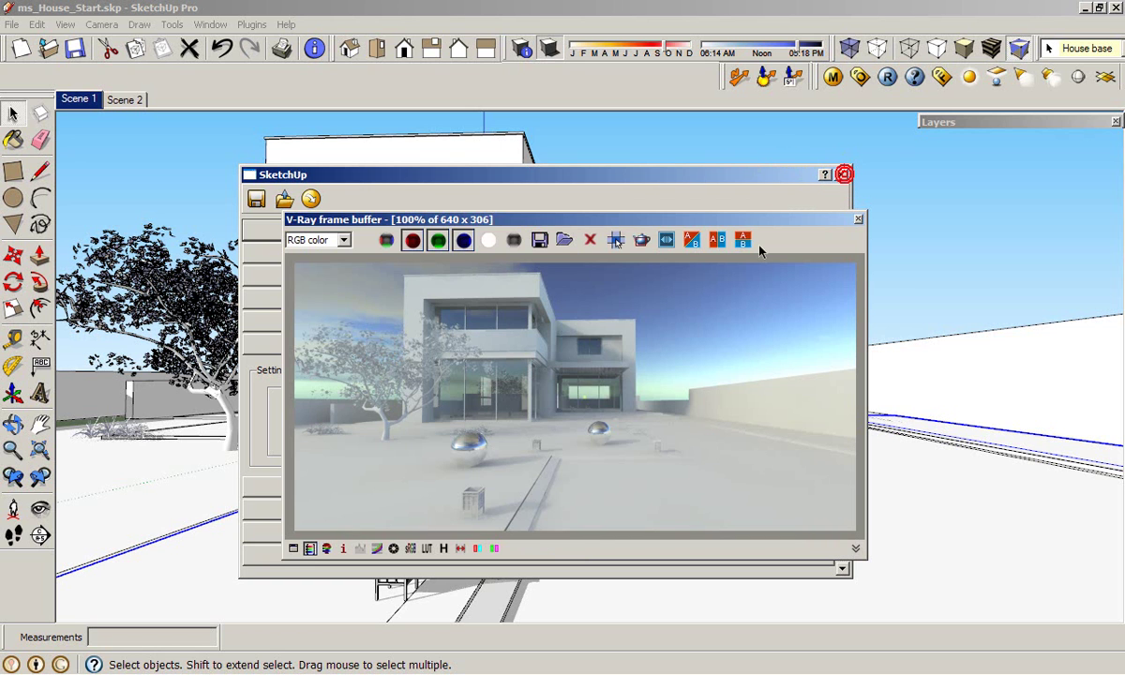